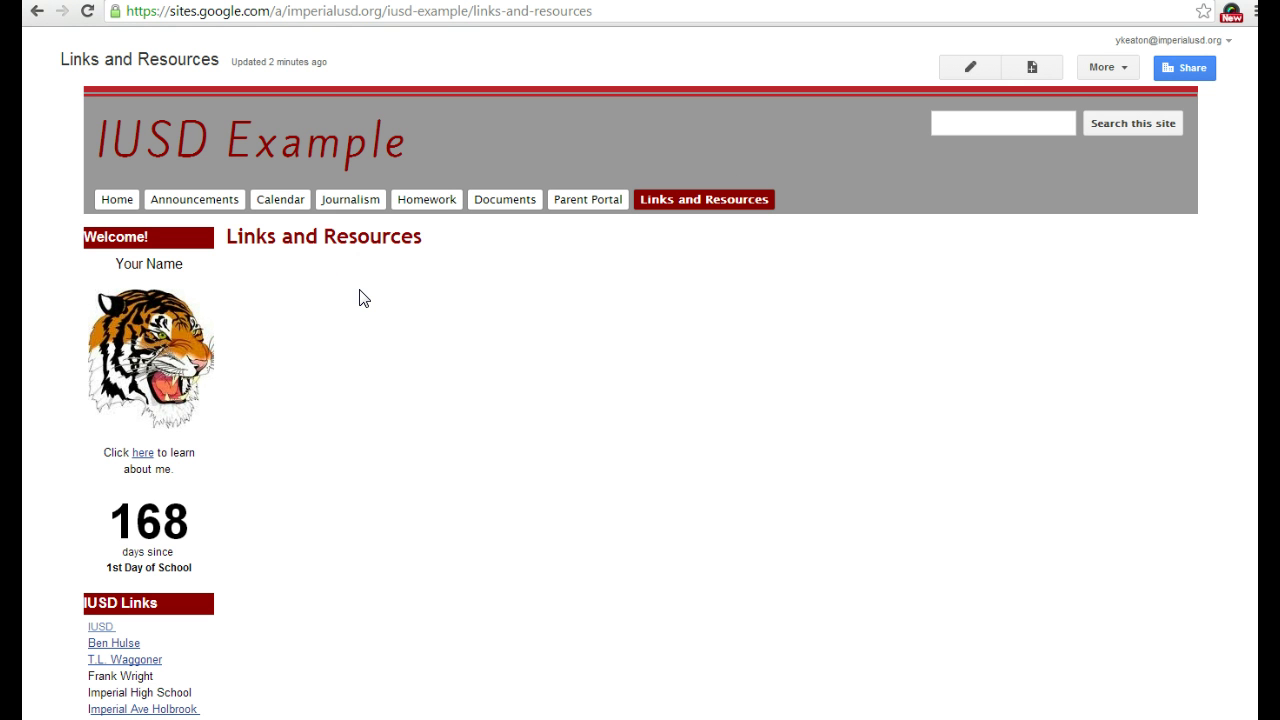
- Edit the Links and Resources page and switch it to the Three column (simple) layout
click(970, 70)
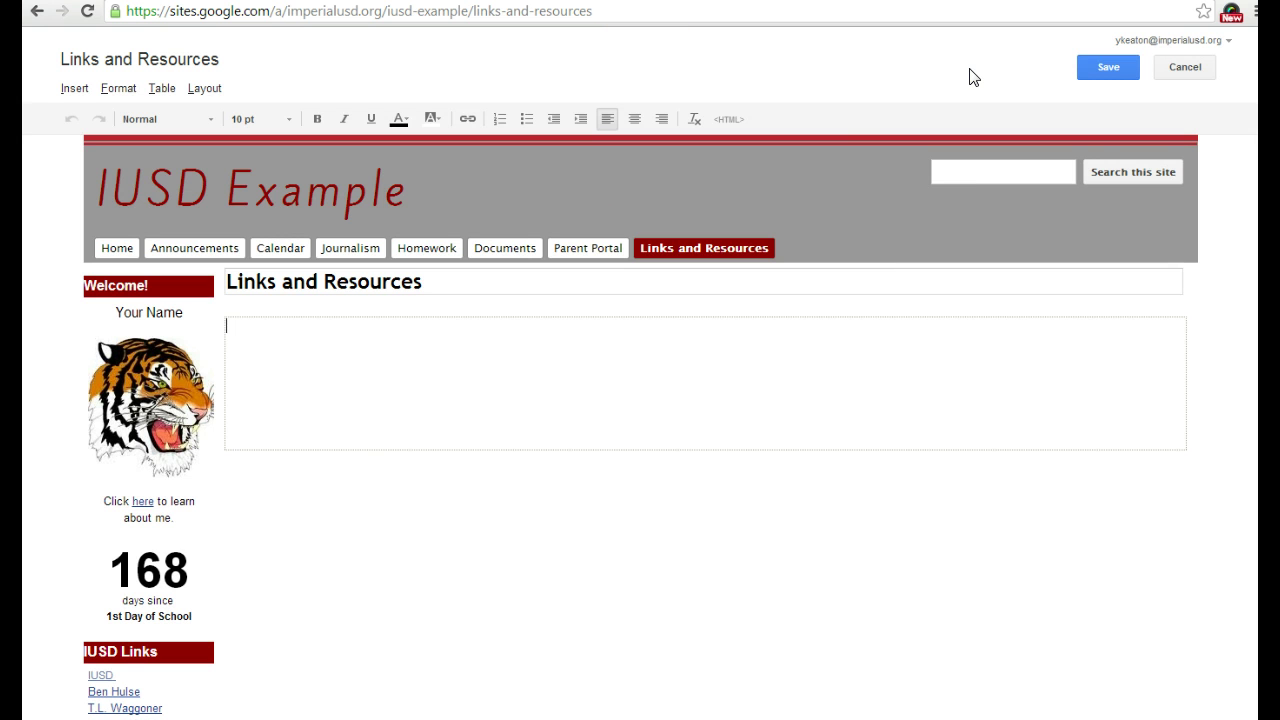
click(386, 391)
click(210, 90)
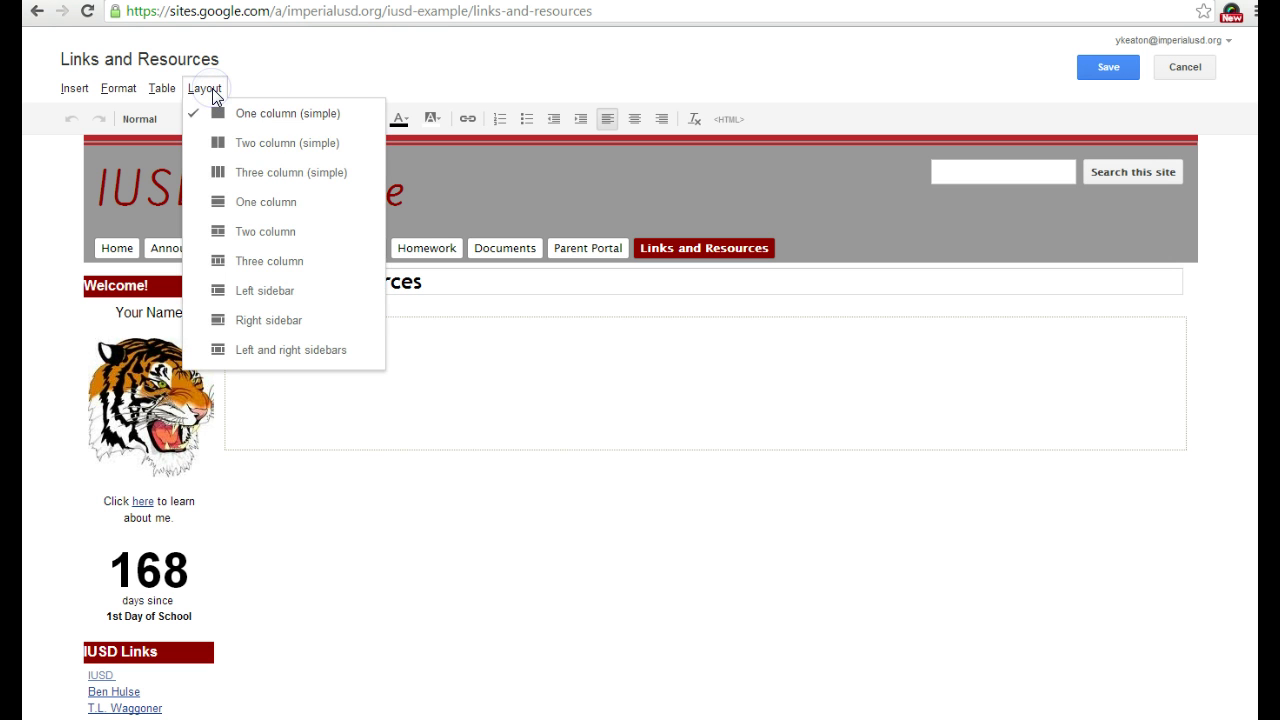
click(258, 176)
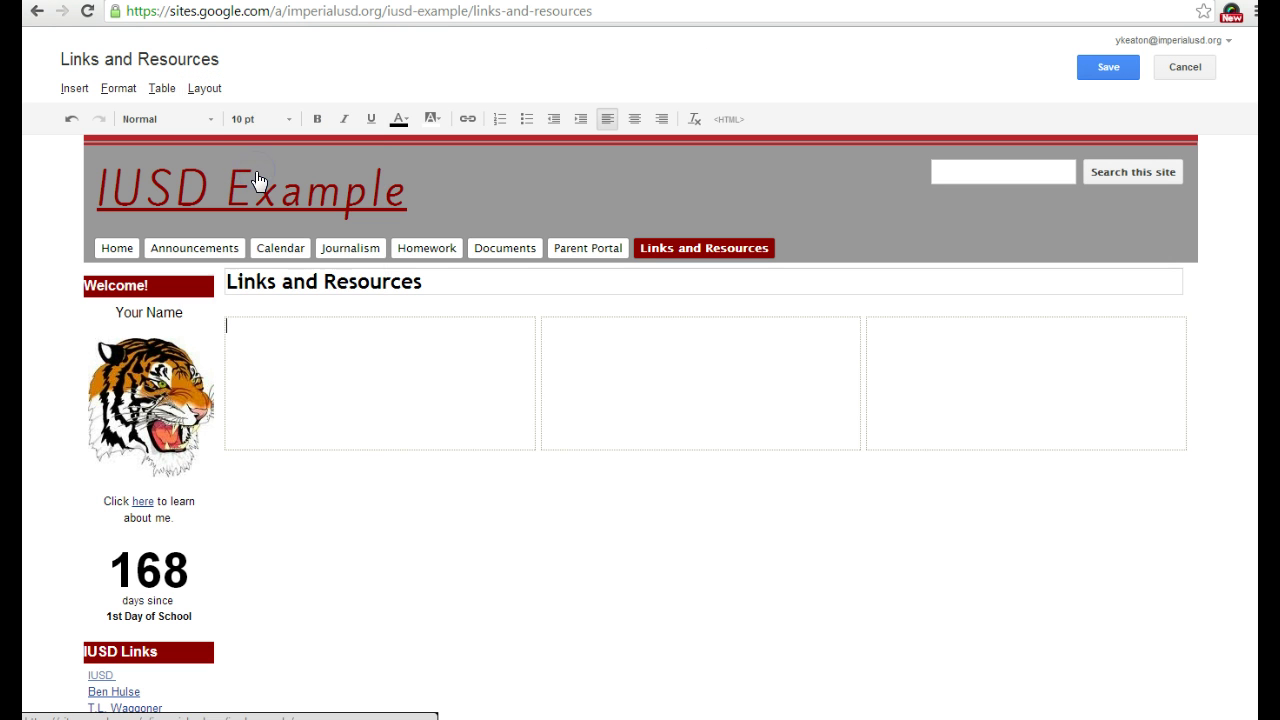
click(389, 371)
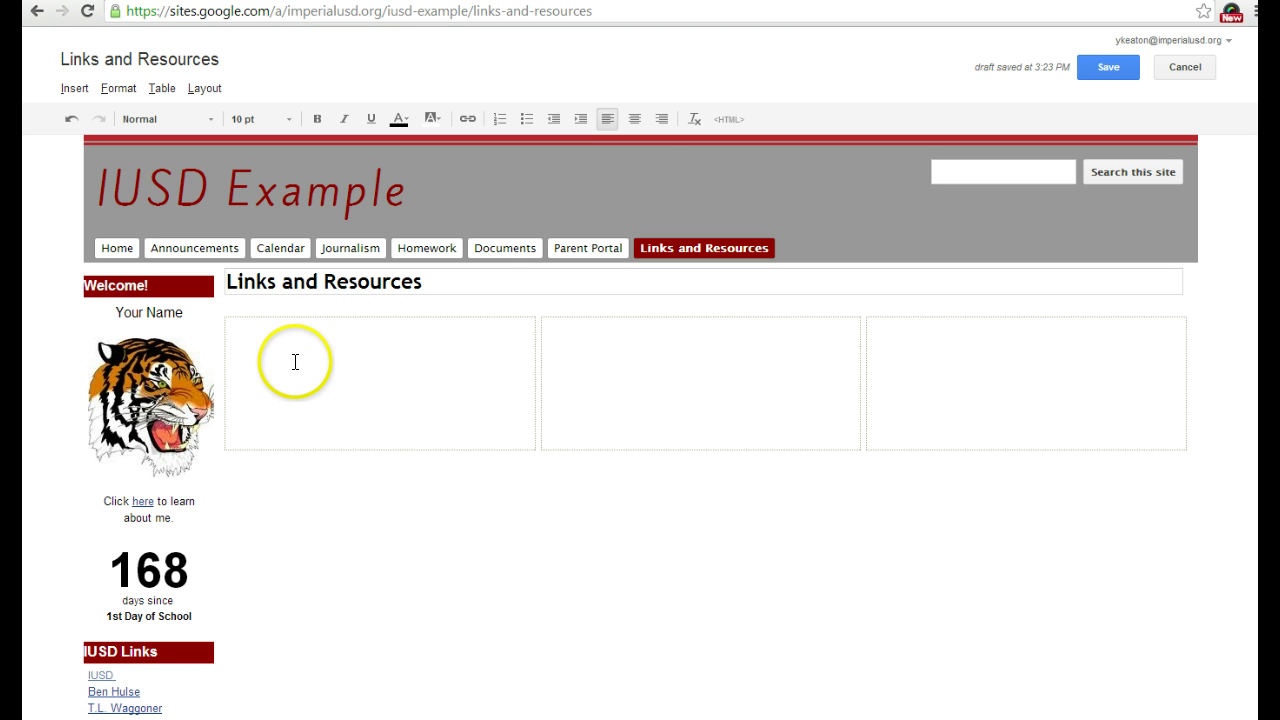
- Centre-align the first column and start uploading an image from the computer
click(640, 119)
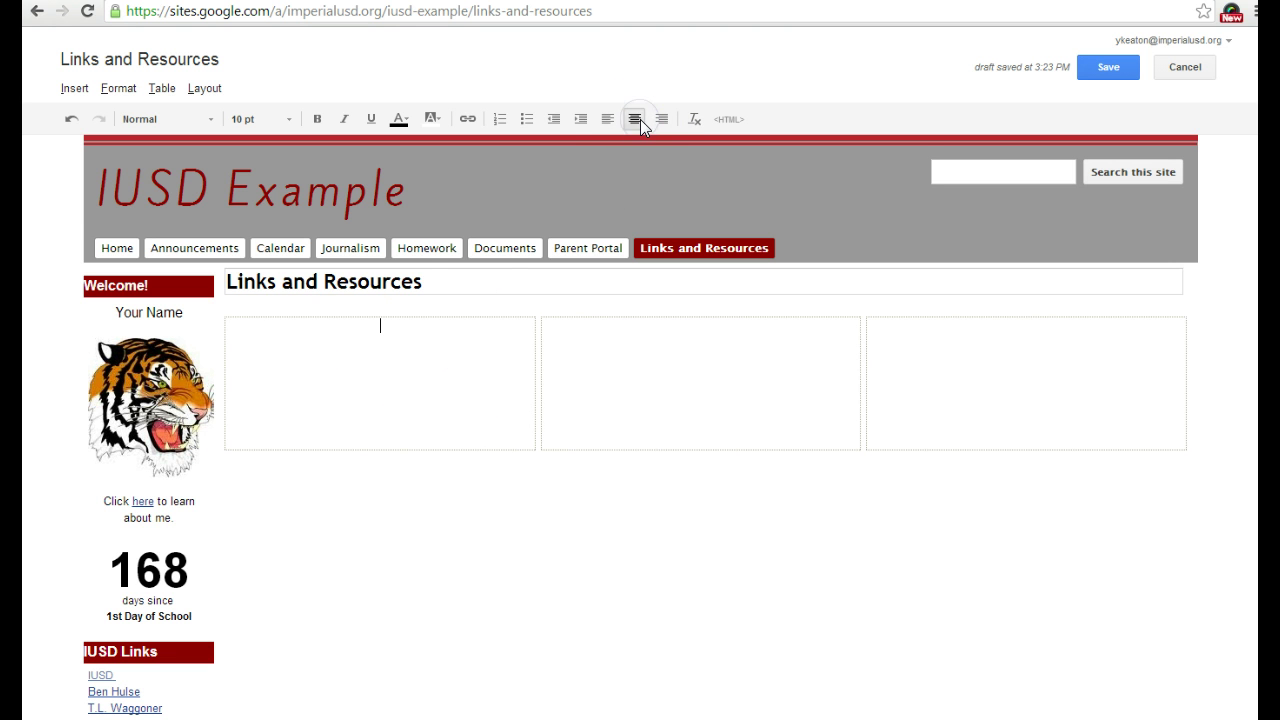
click(68, 90)
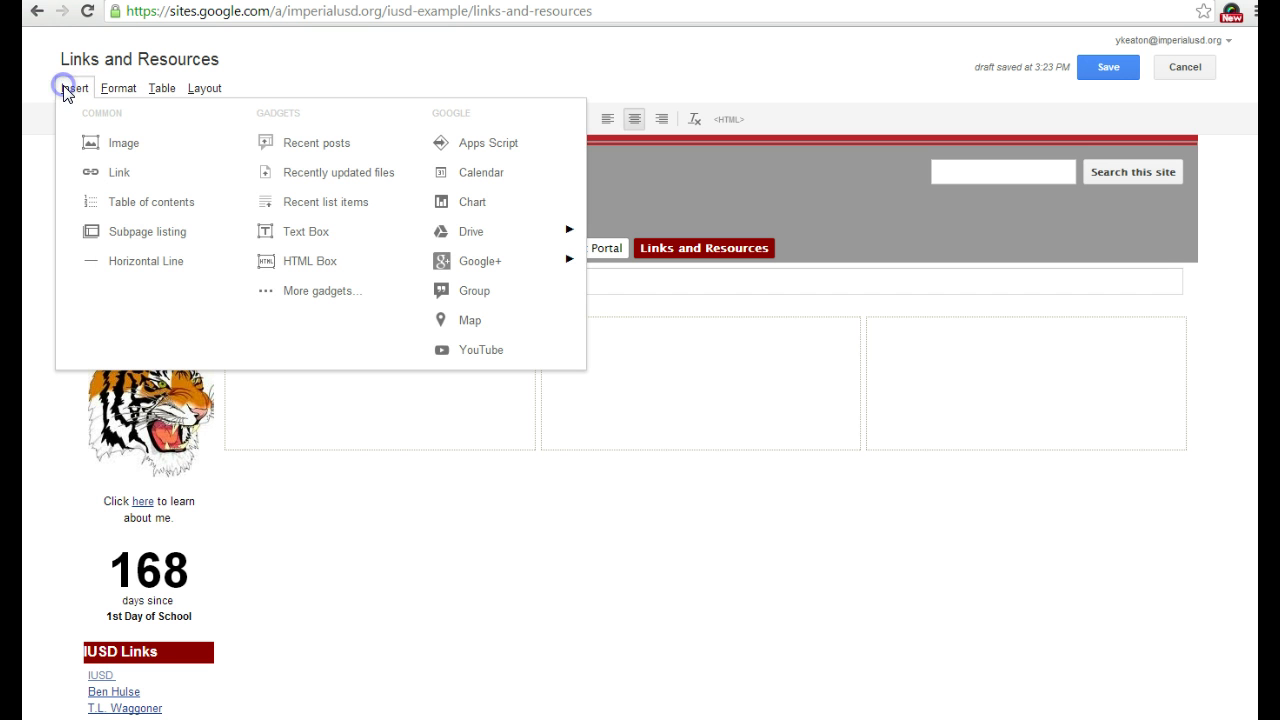
click(128, 148)
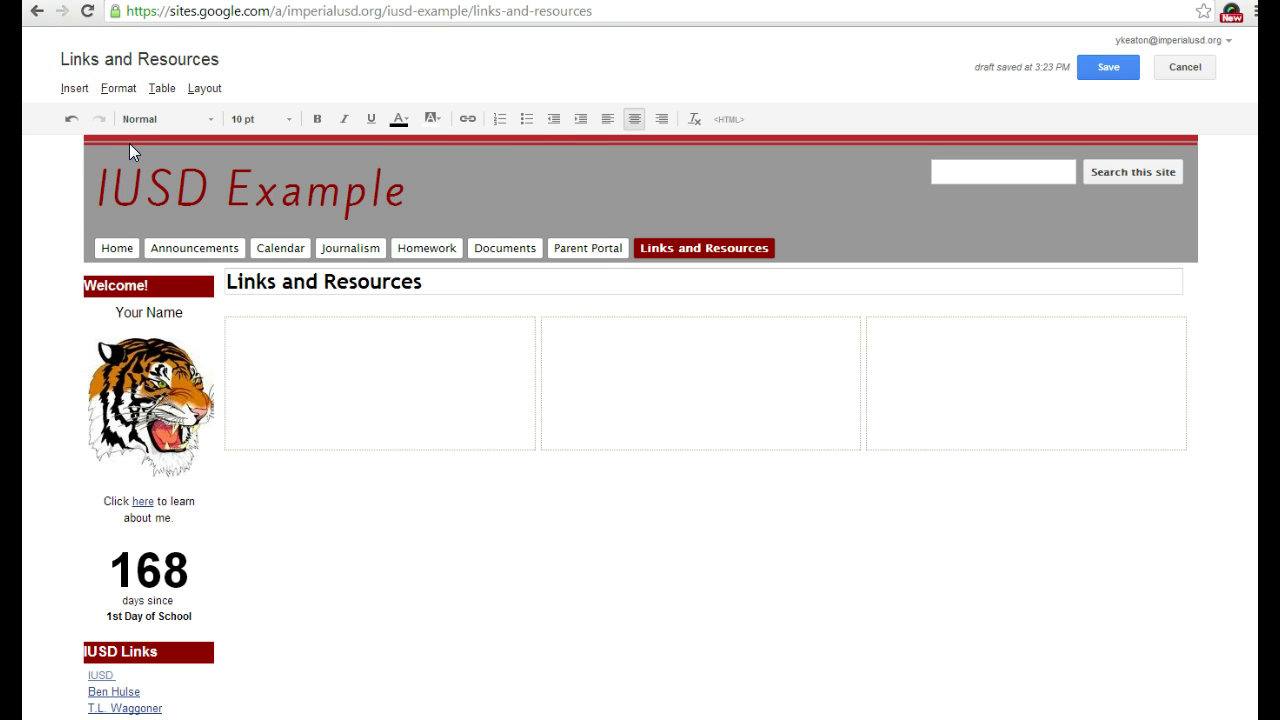
click(527, 358)
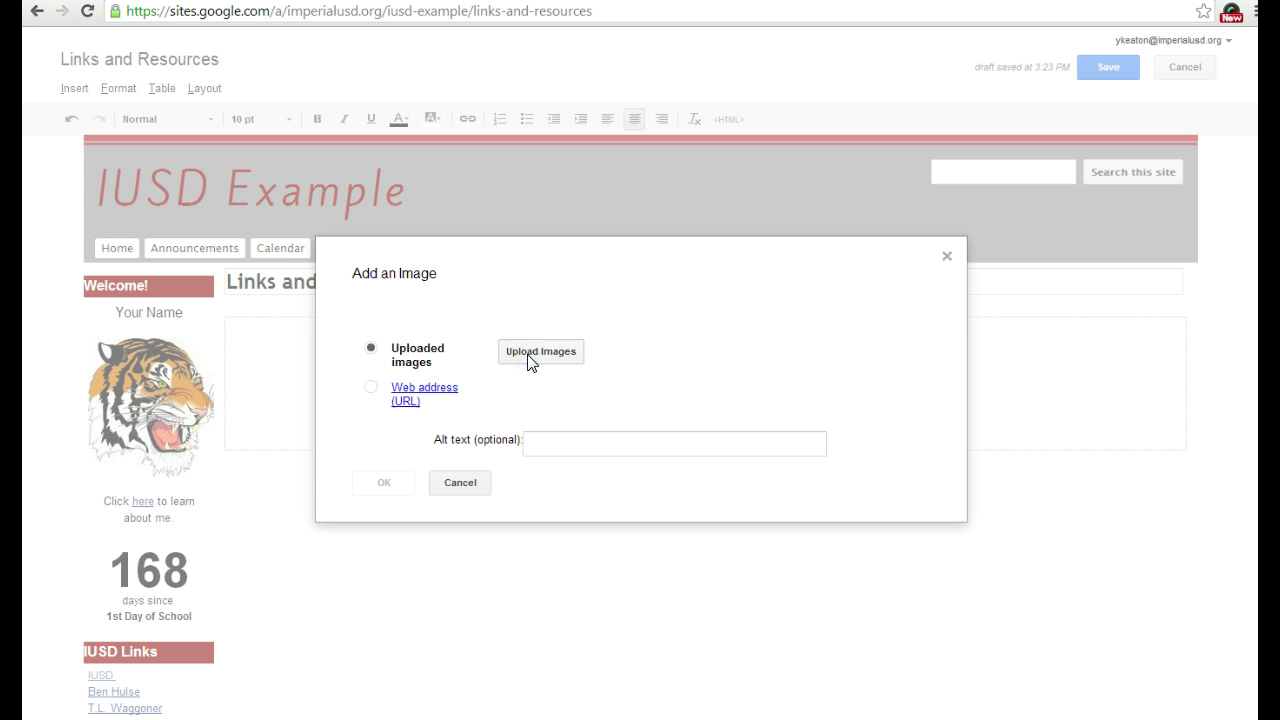
click(543, 358)
- Pick the Dance Mat Logo picture from the Desktop in the file chooser and open it
click(541, 352)
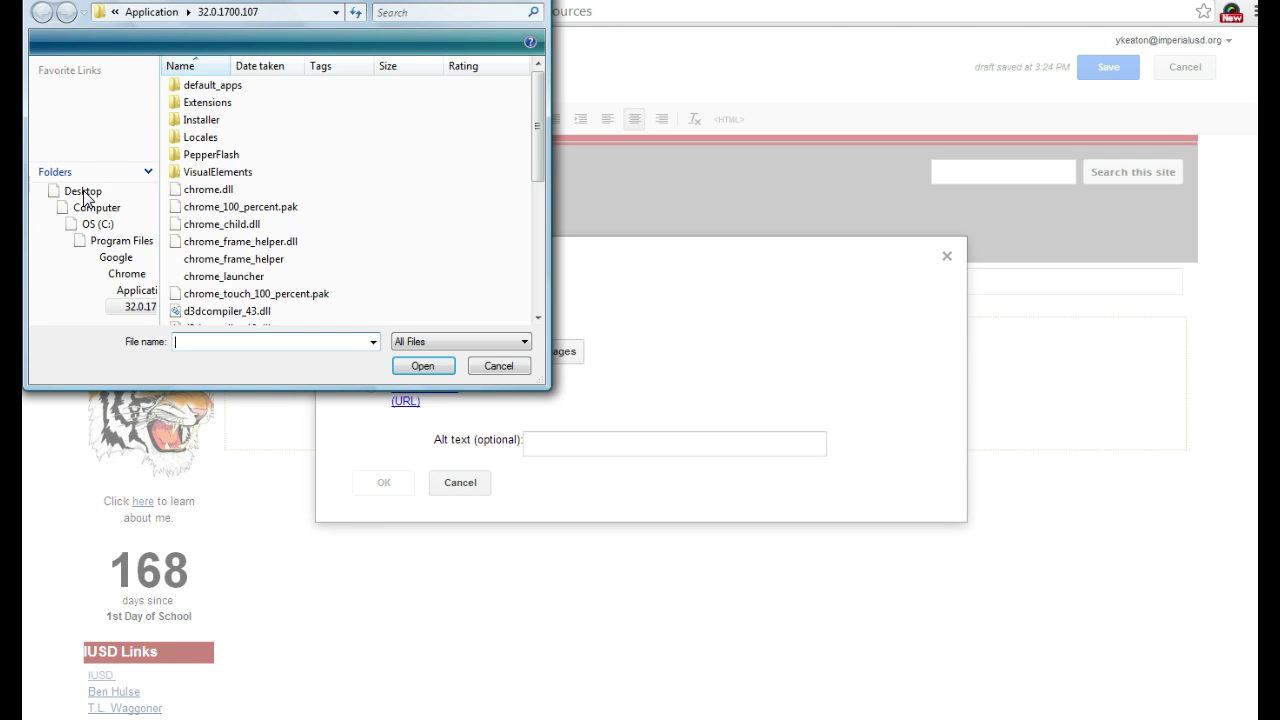
click(83, 191)
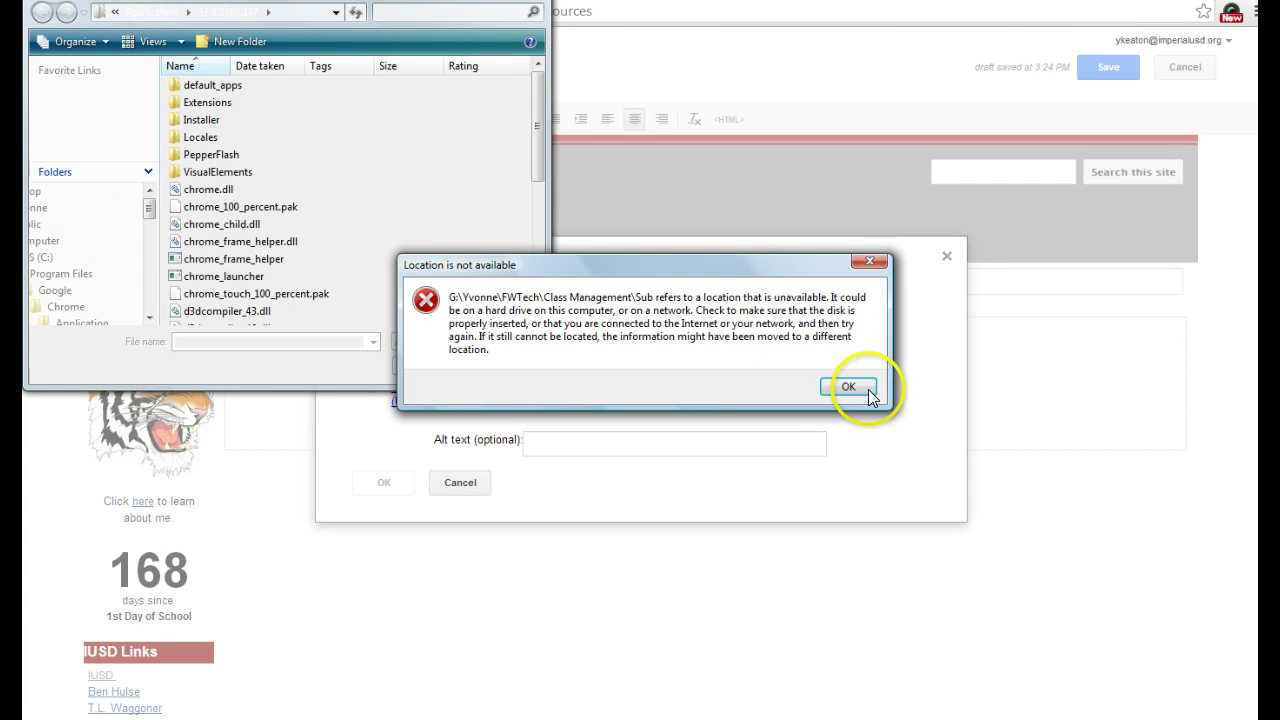
click(855, 389)
click(60, 190)
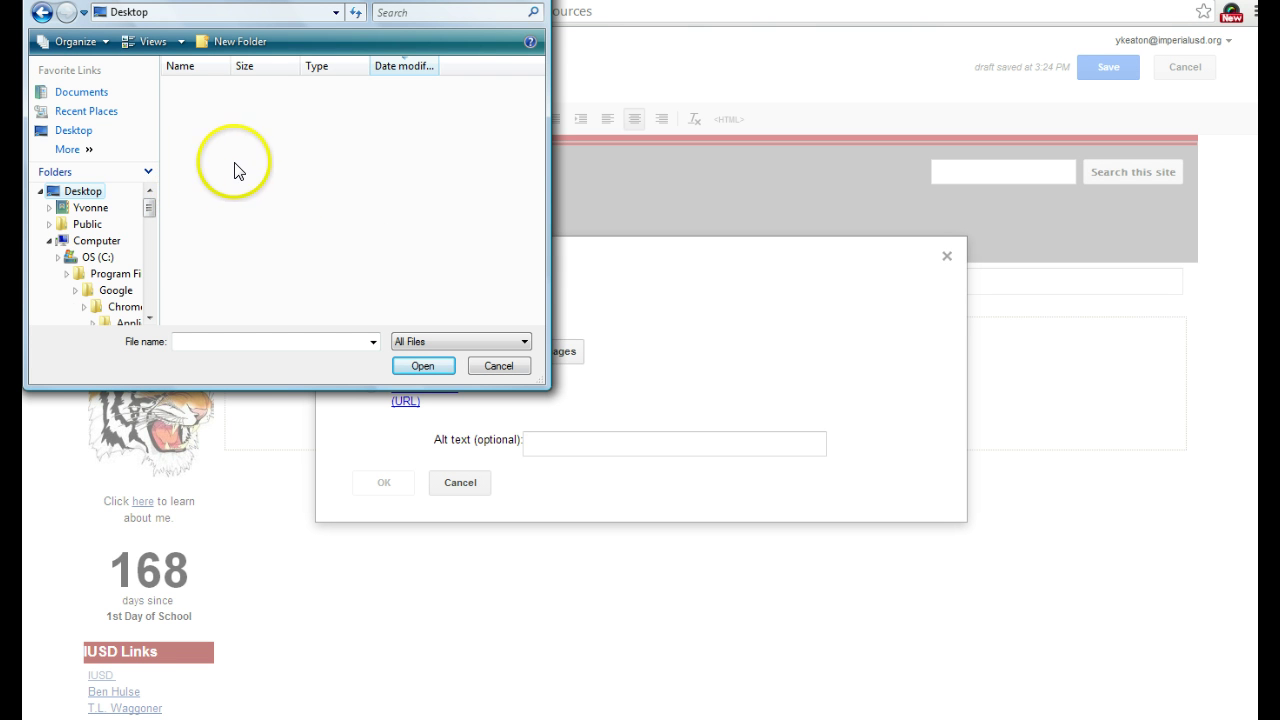
drag(150, 221, 151, 185)
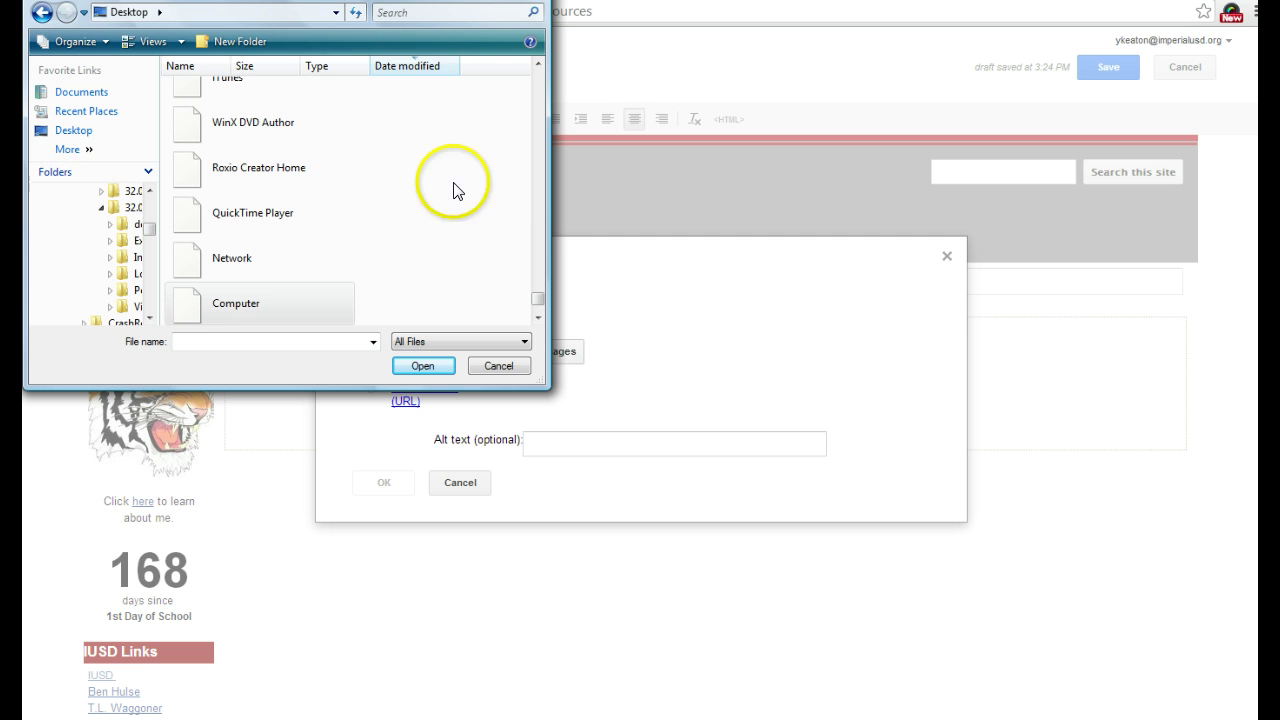
drag(535, 303, 533, 268)
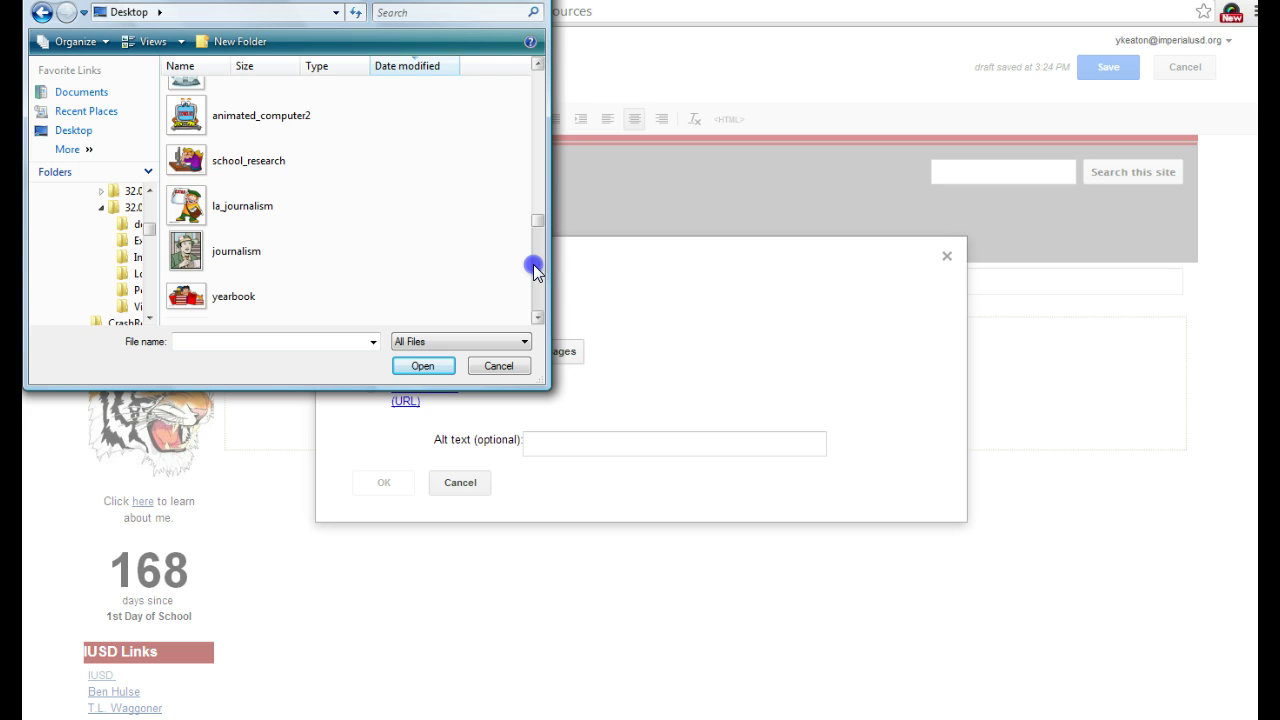
drag(533, 264, 534, 88)
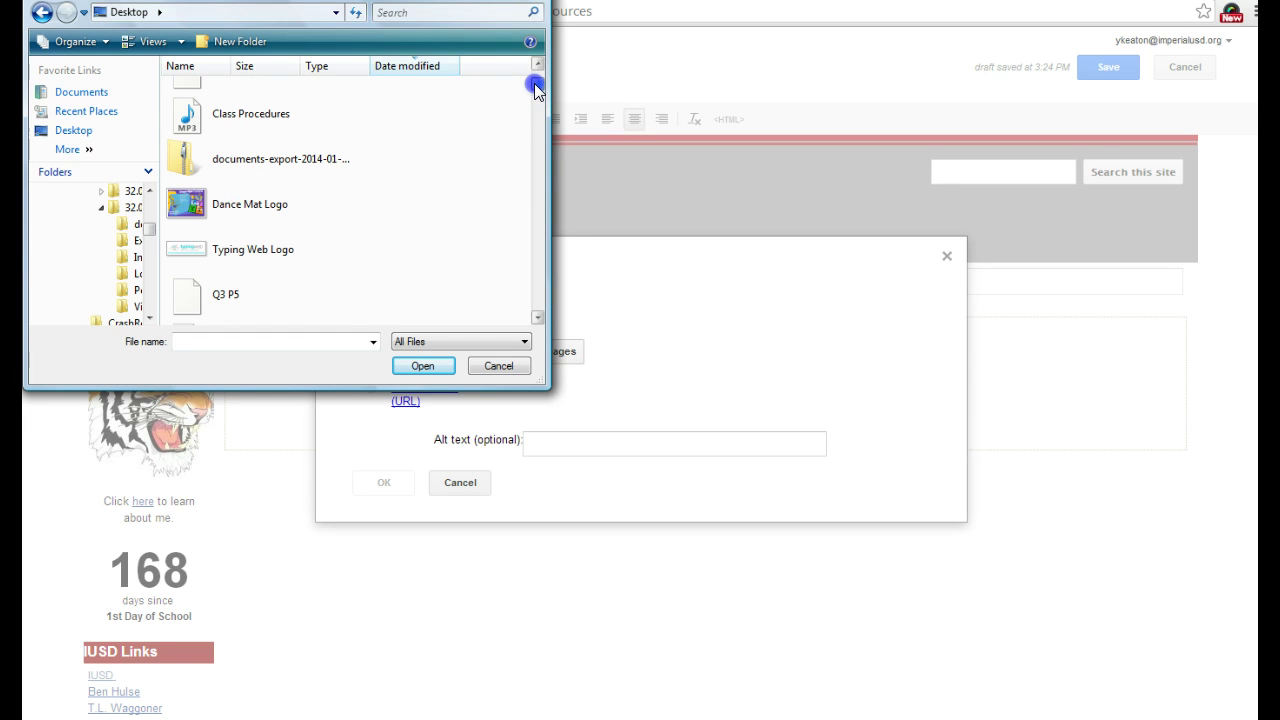
click(200, 200)
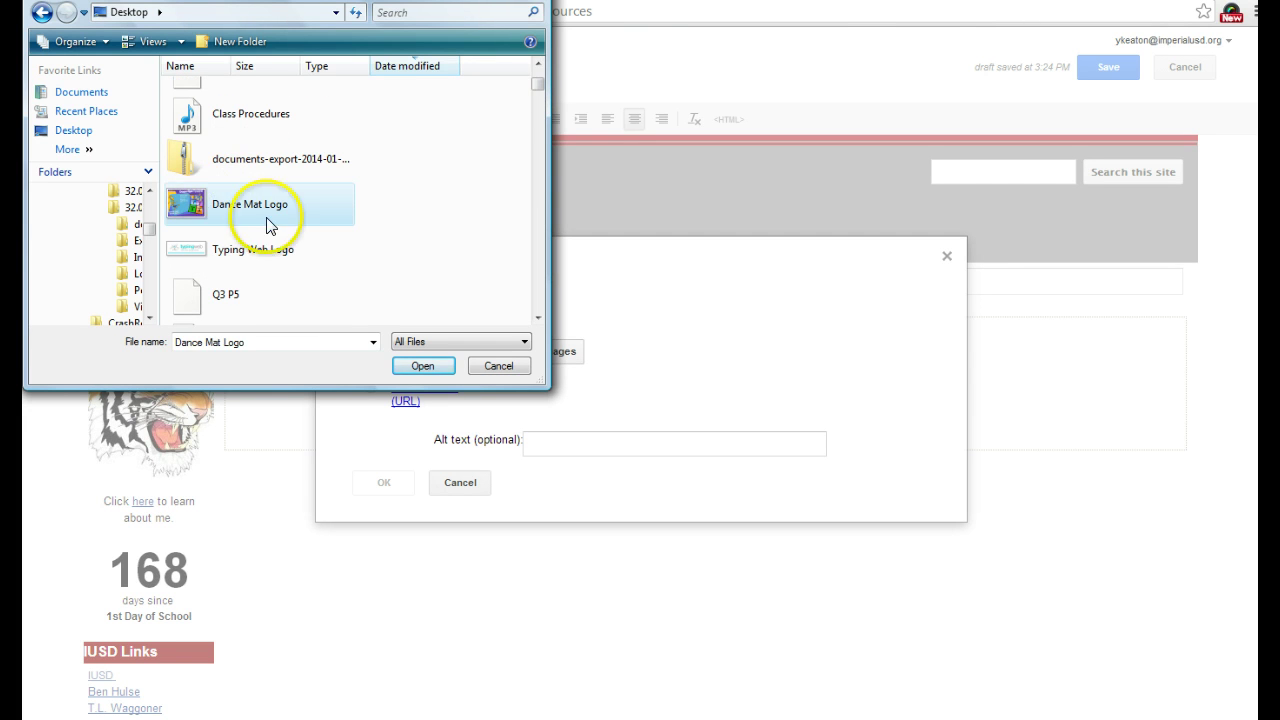
click(431, 368)
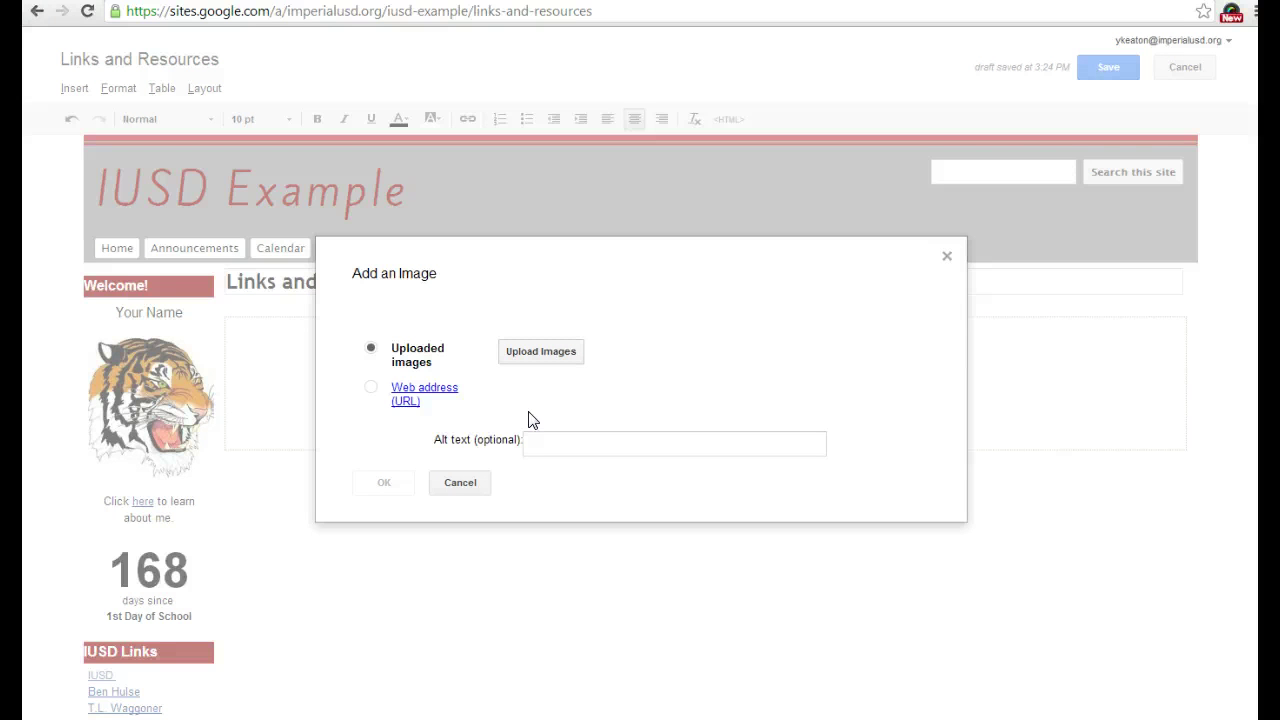
- Upload Dance Mat Logo.jpg and add it to the first column
click(626, 374)
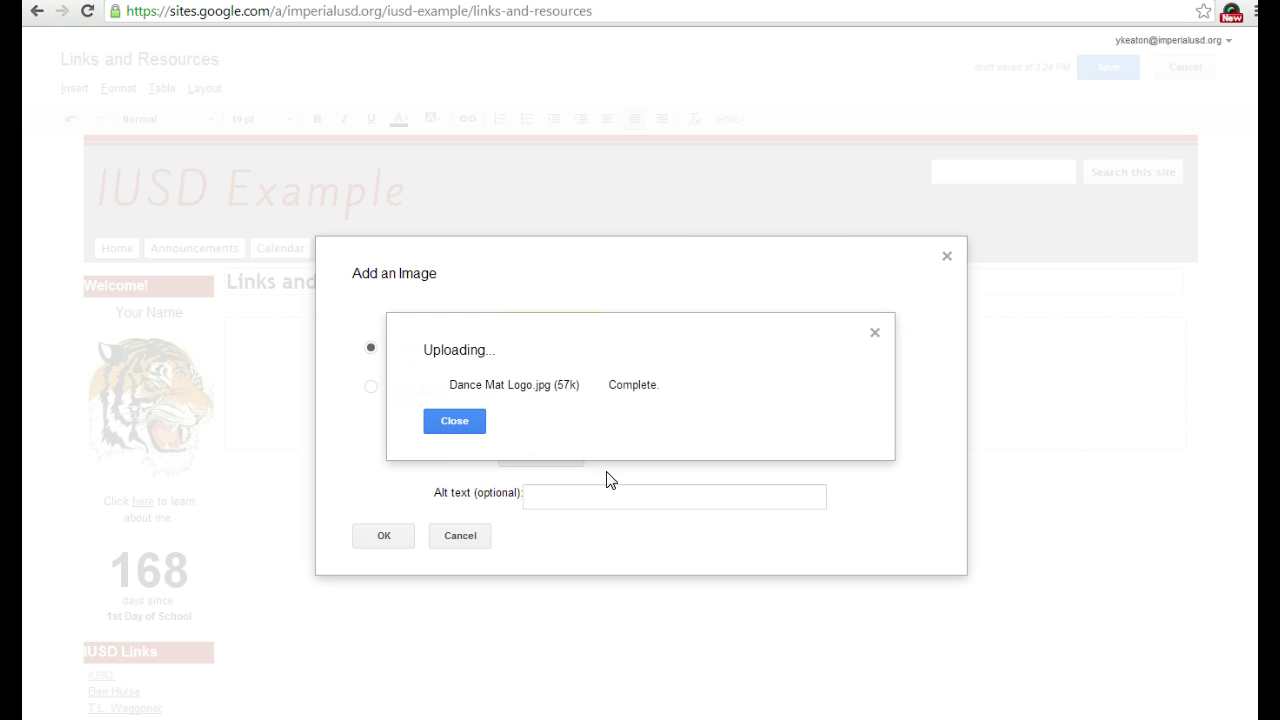
click(457, 424)
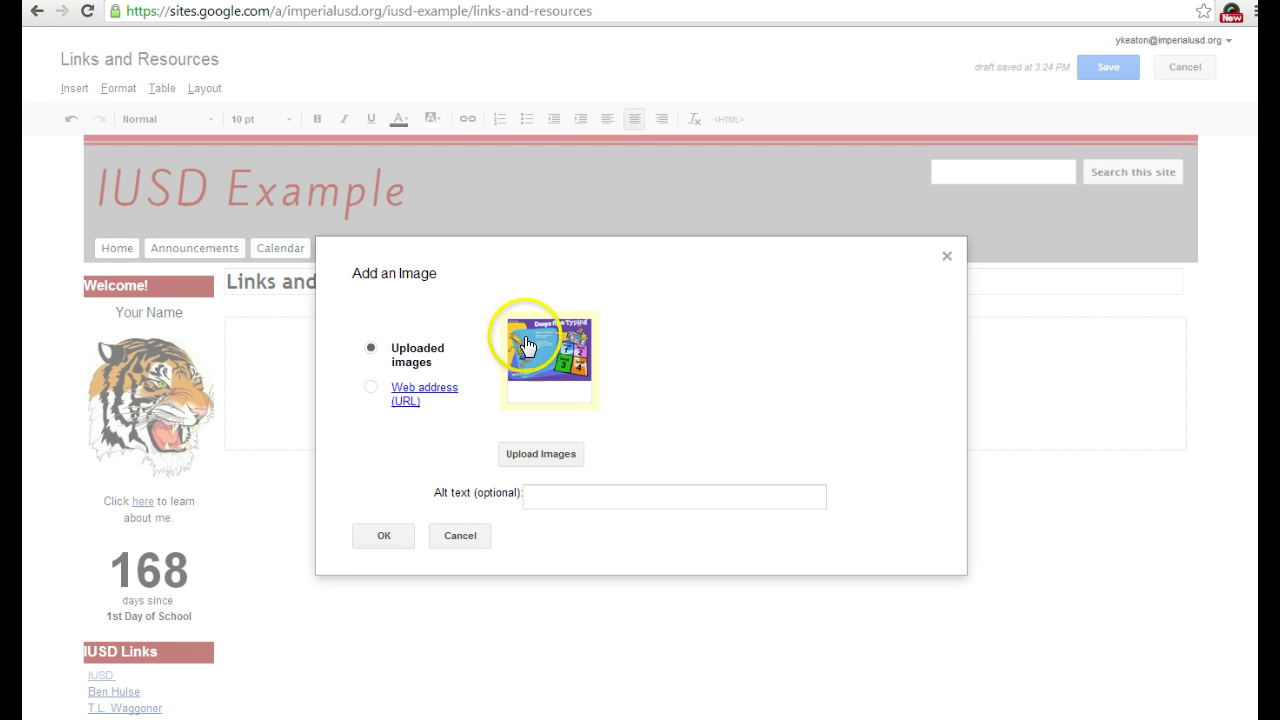
click(375, 538)
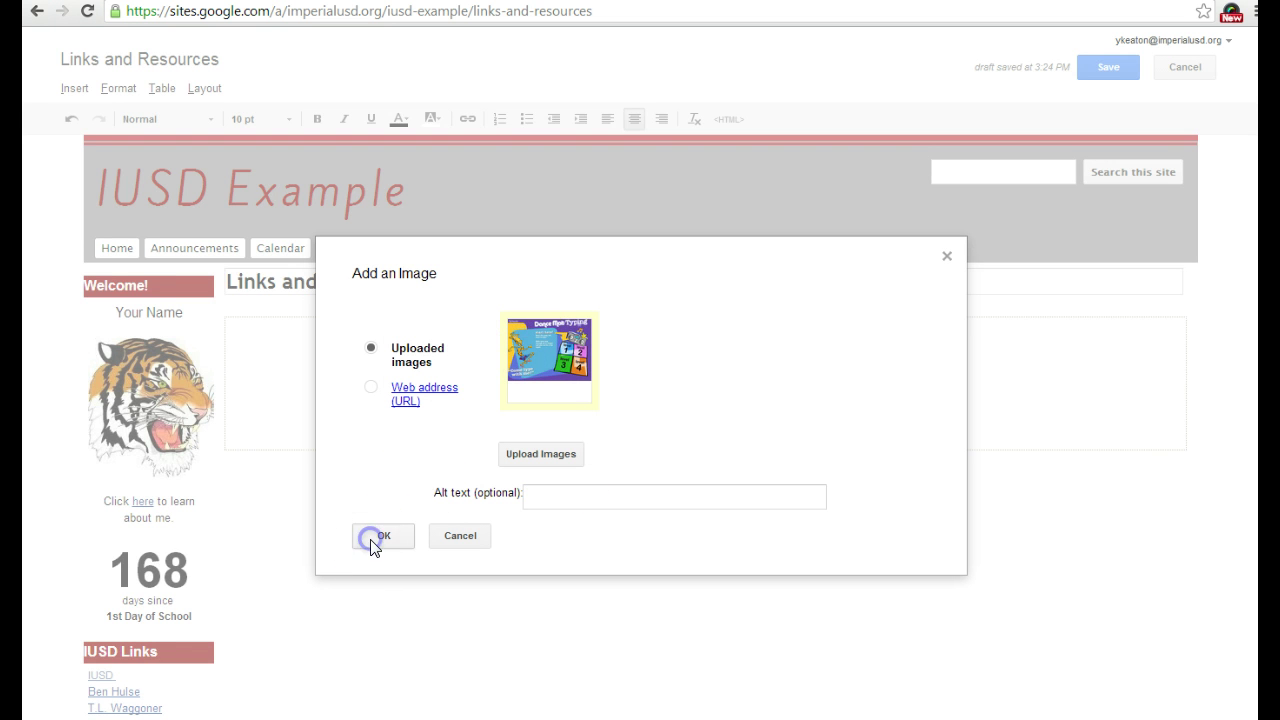
- Make the Dance Mat image medium-sized and centred, then edit where it links
click(660, 418)
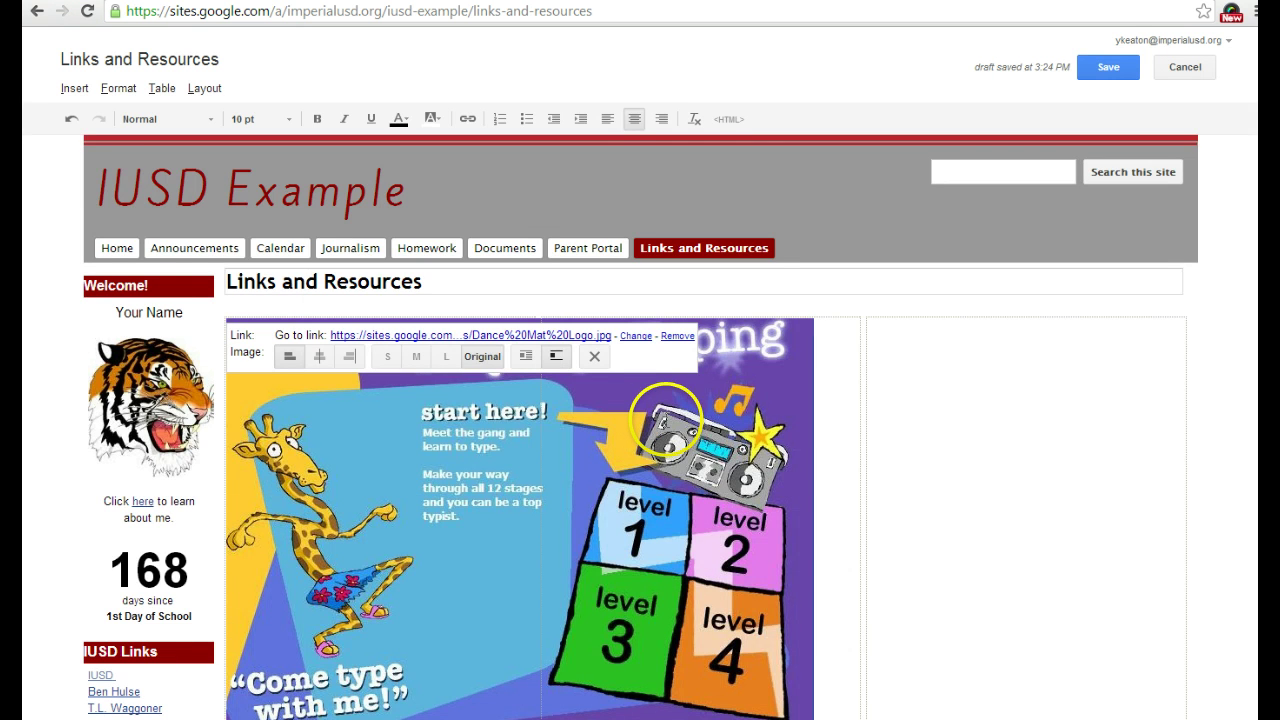
scroll(650, 412, down, 3)
scroll(428, 463, up, 3)
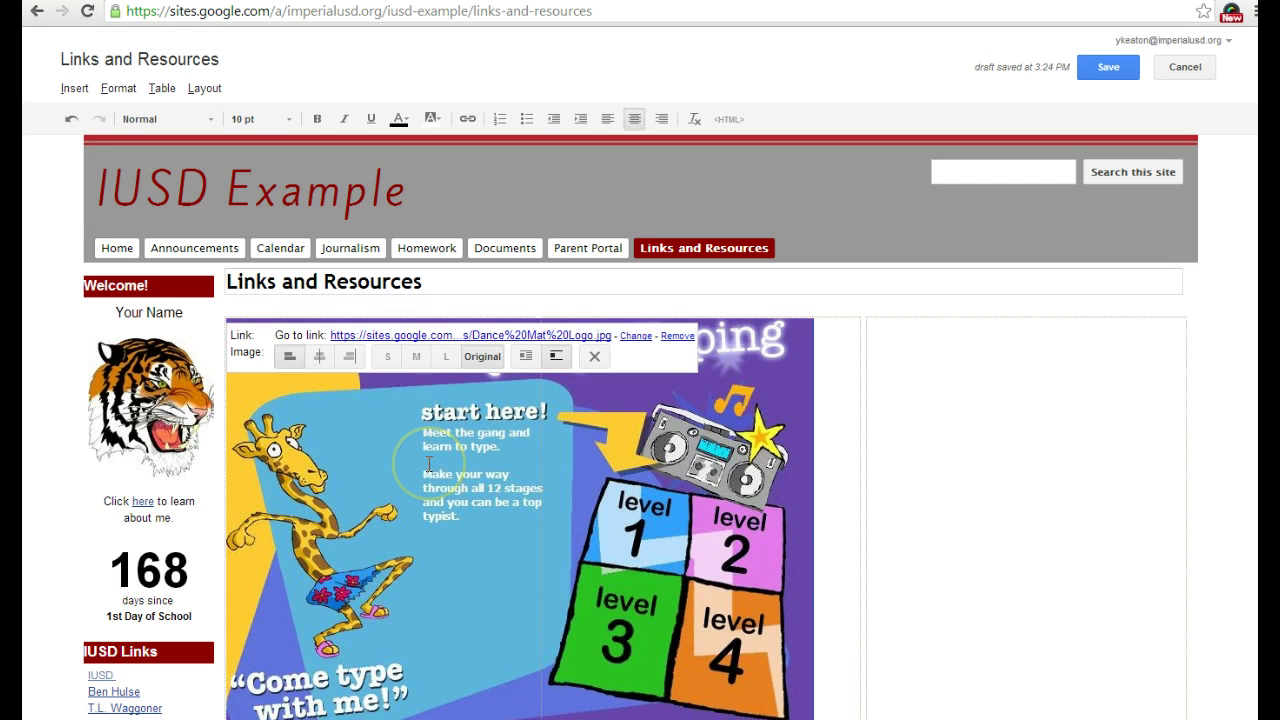
scroll(428, 463, down, 2)
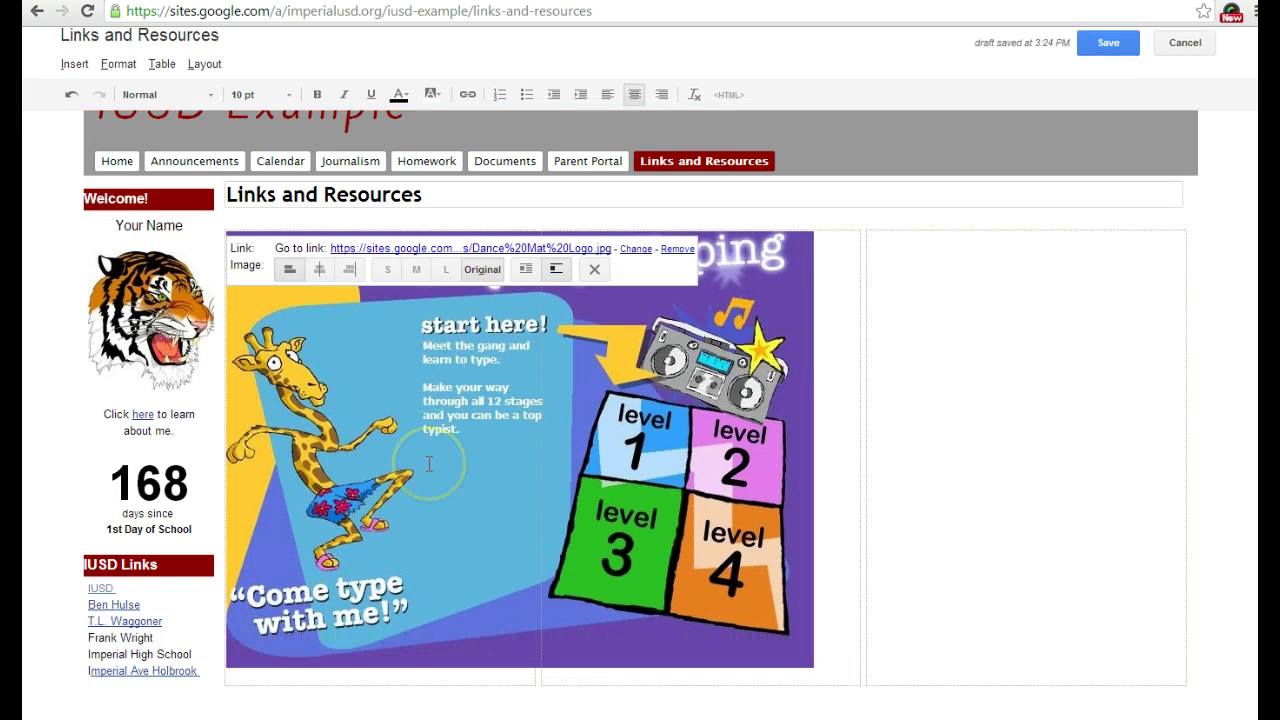
click(446, 271)
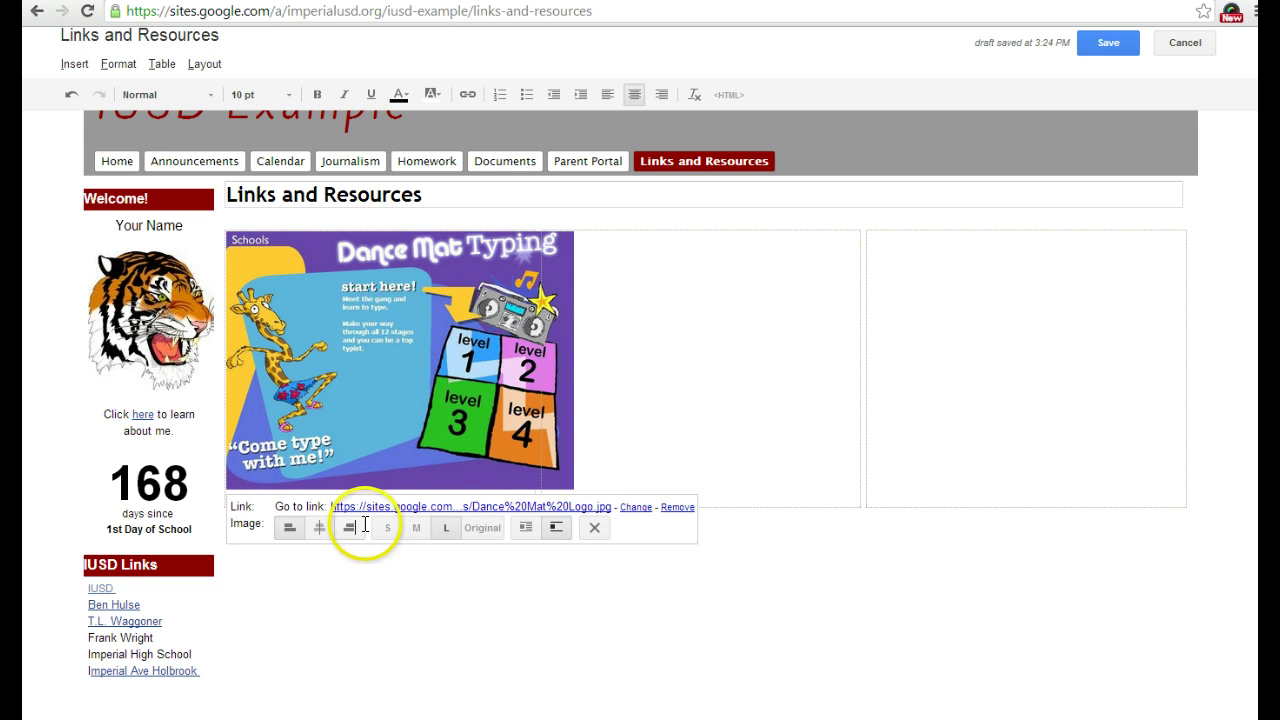
click(418, 528)
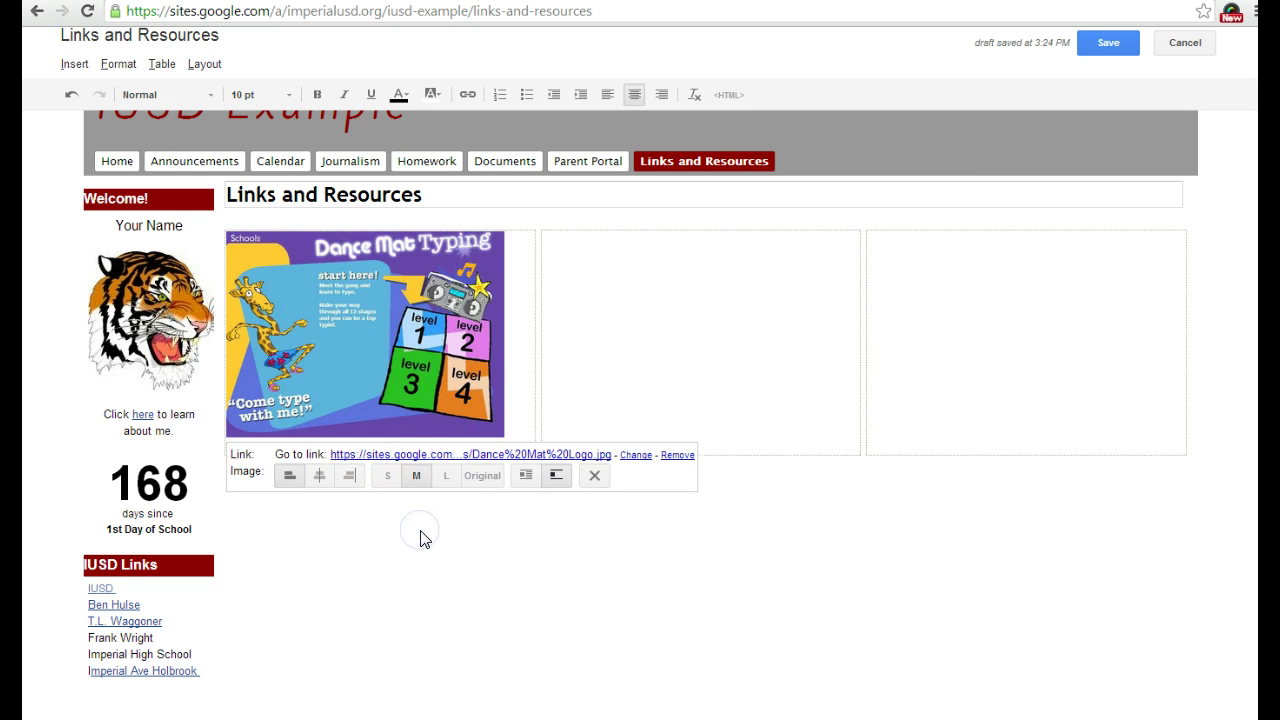
click(321, 478)
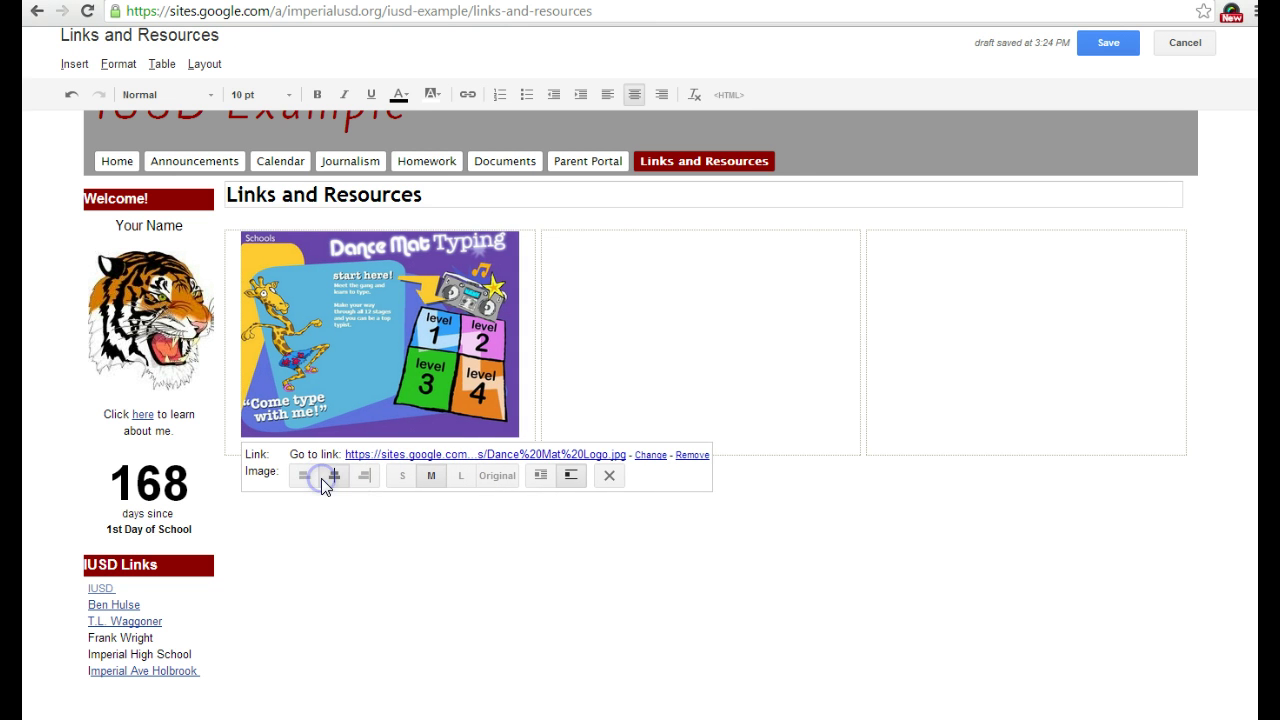
click(650, 456)
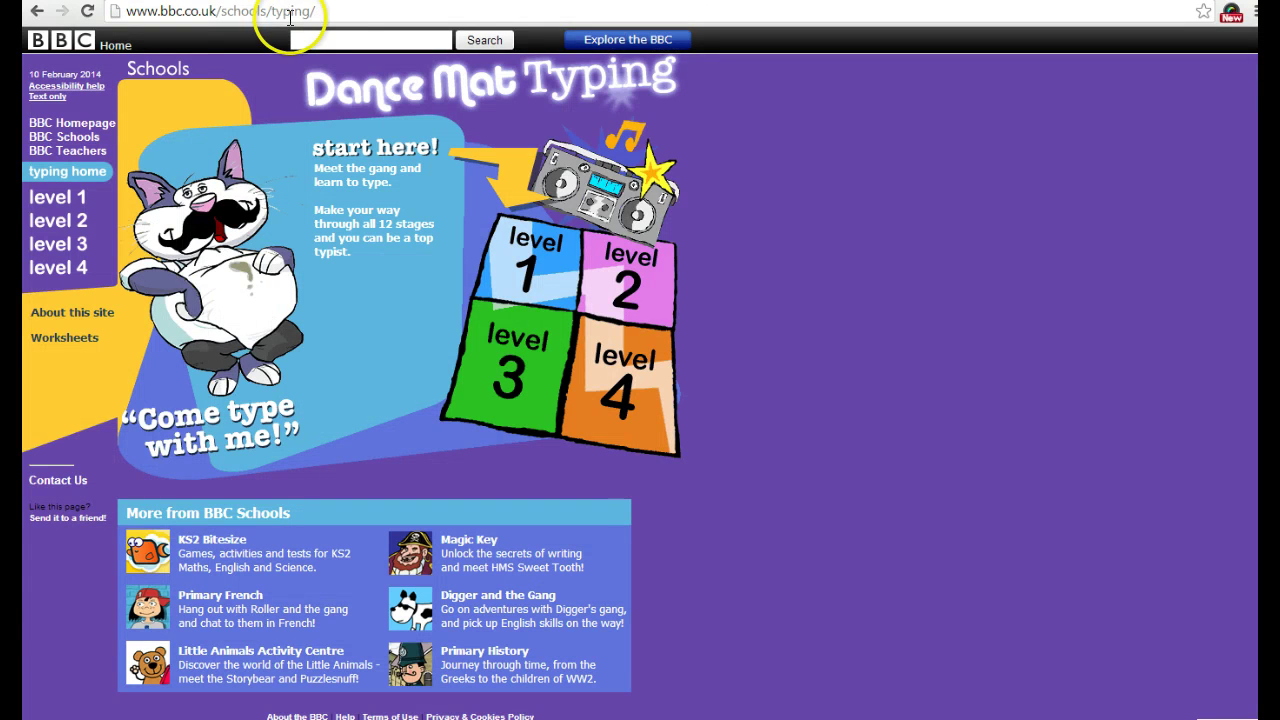
- Copy the BBC Dance Mat Typing web address and return to the Google Sites tab
click(342, 10)
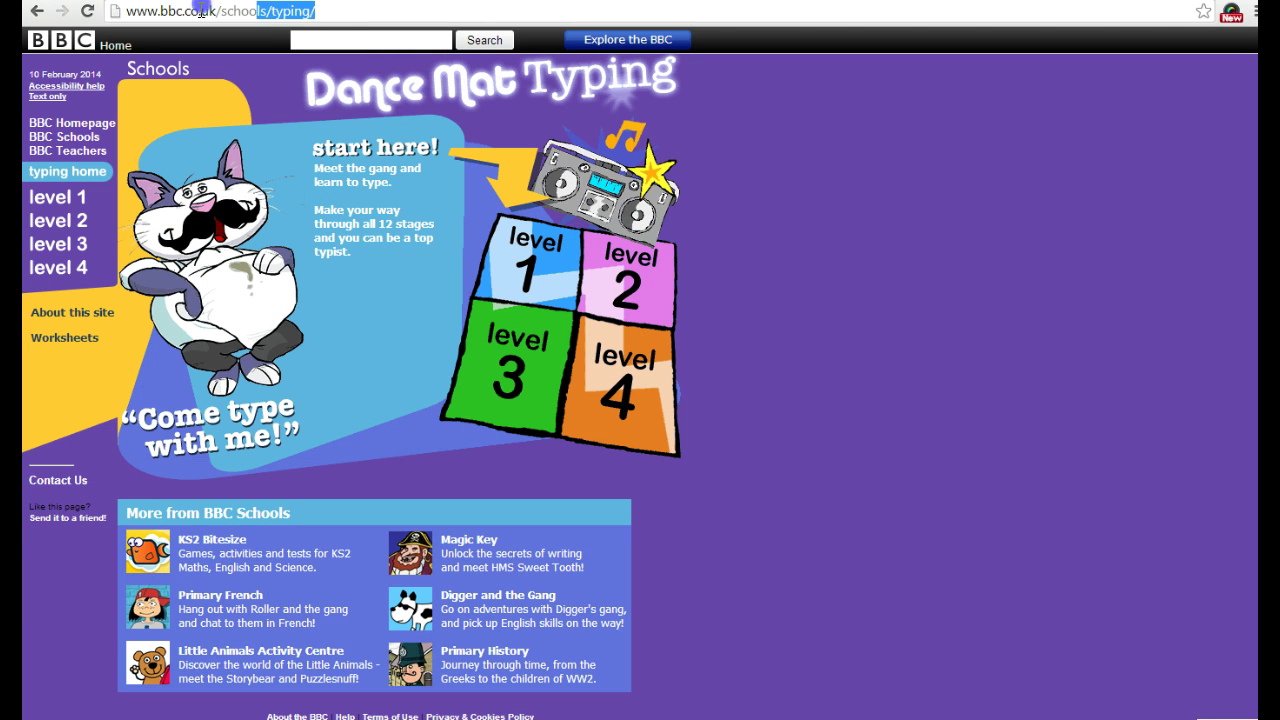
drag(185, 10, 124, 16)
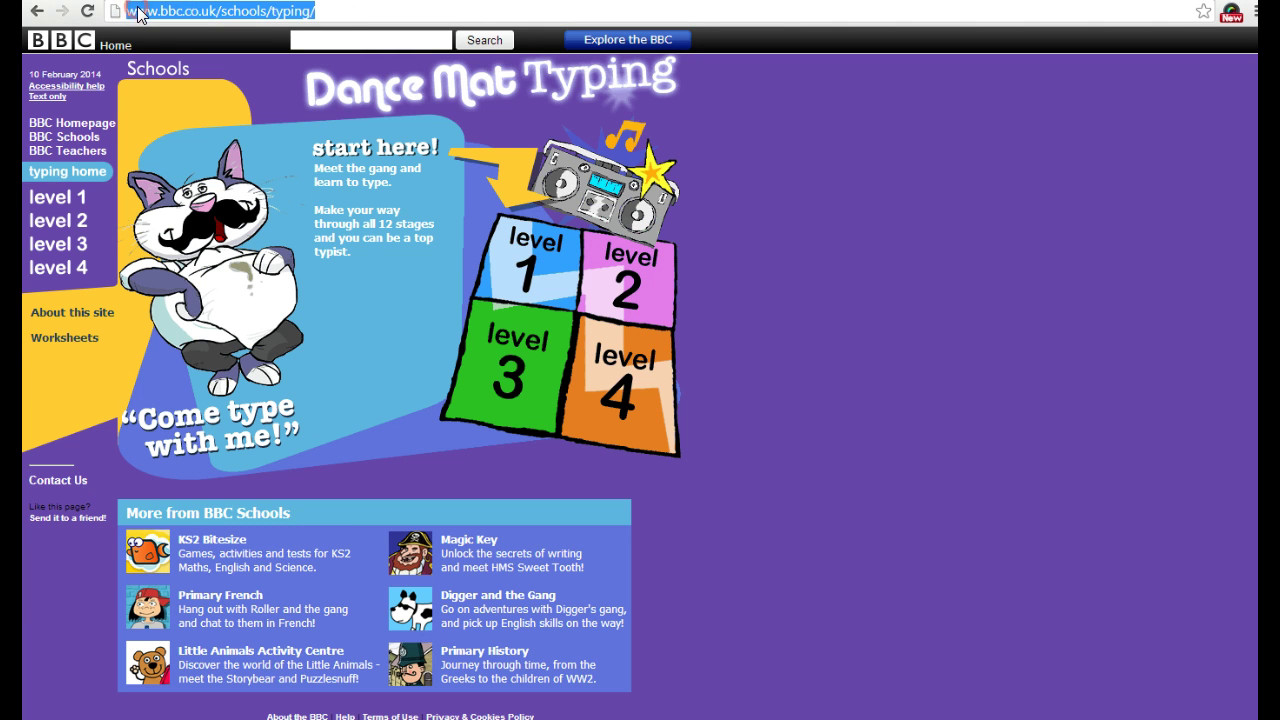
right_click(138, 14)
click(165, 63)
click(366, 40)
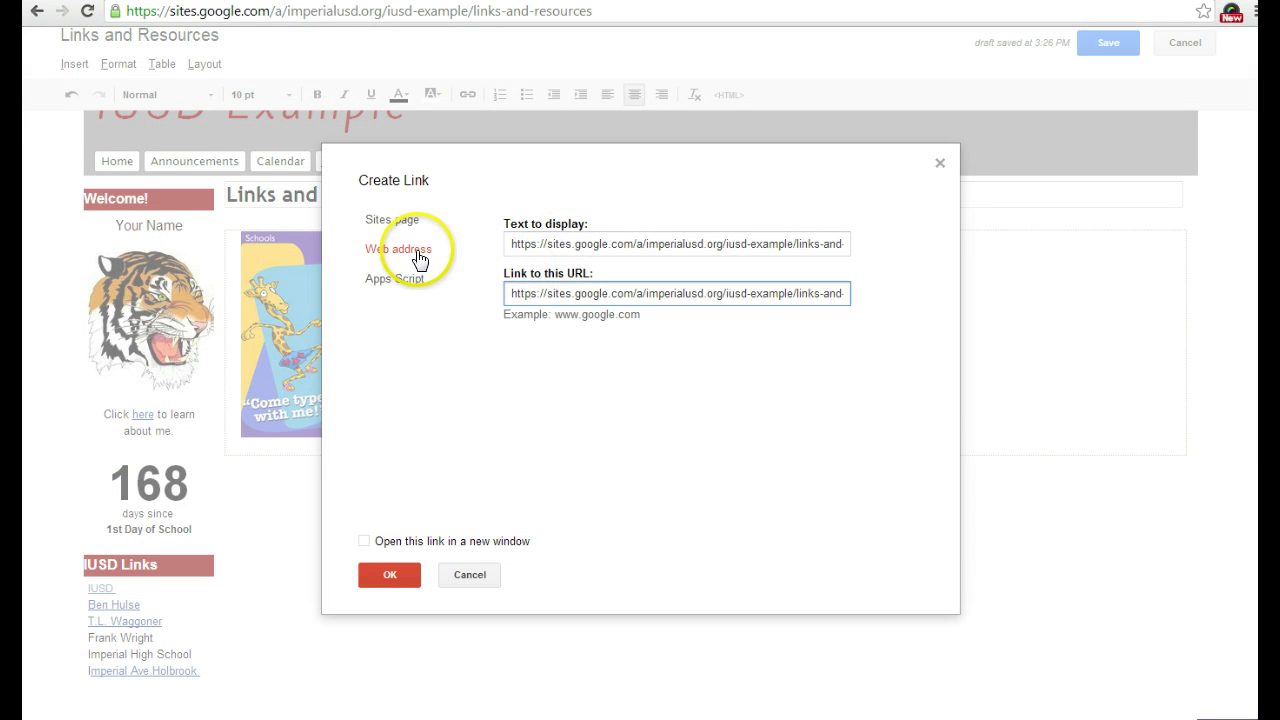
click(418, 258)
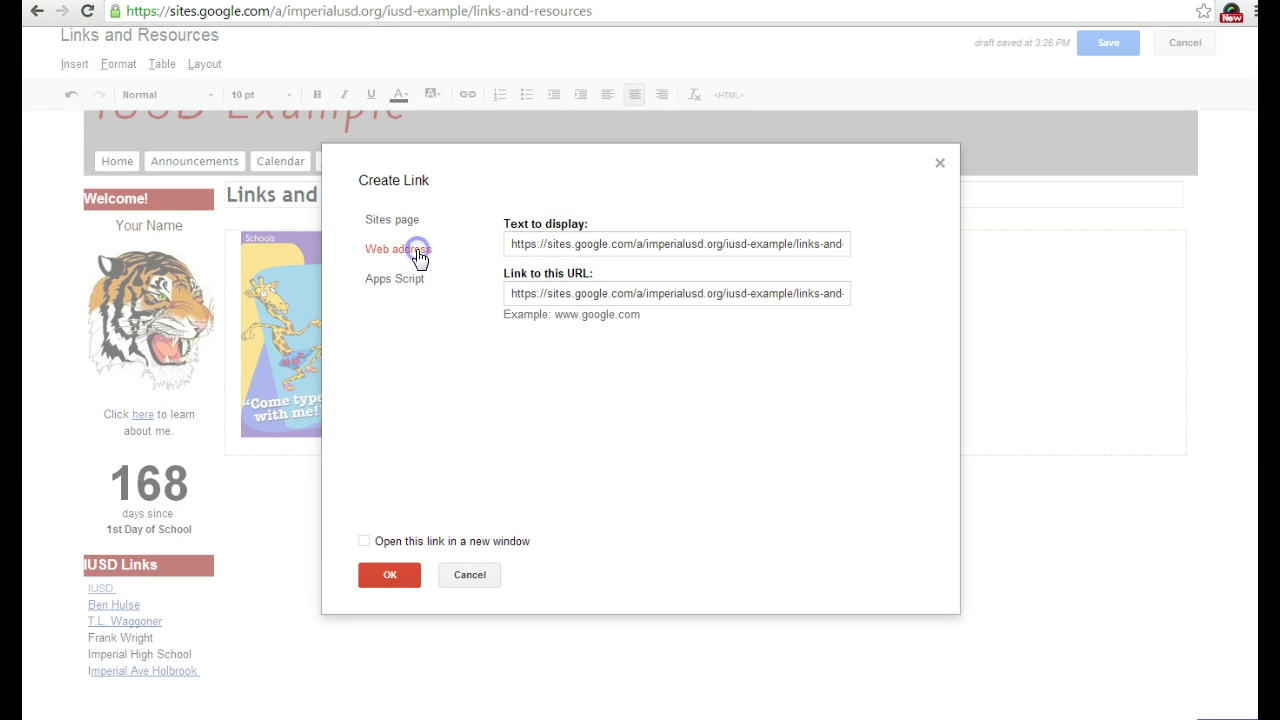
click(527, 290)
drag(527, 290, 872, 293)
right_click(785, 293)
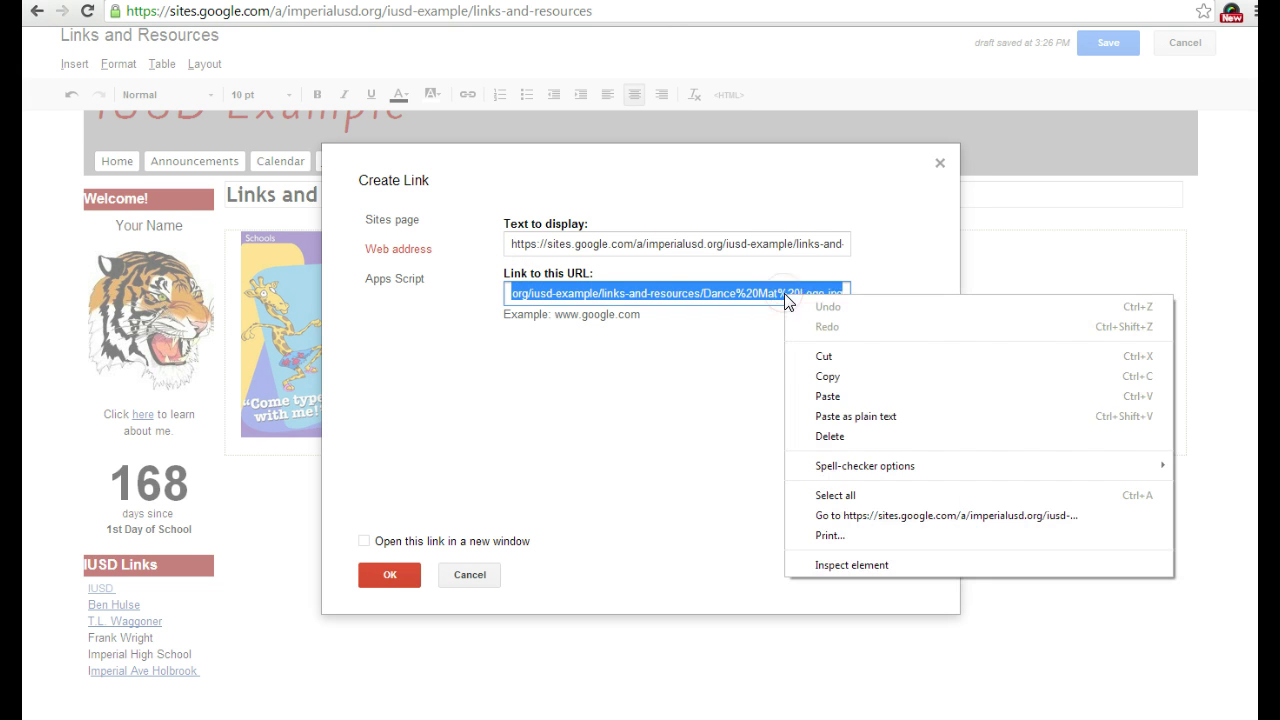
click(830, 396)
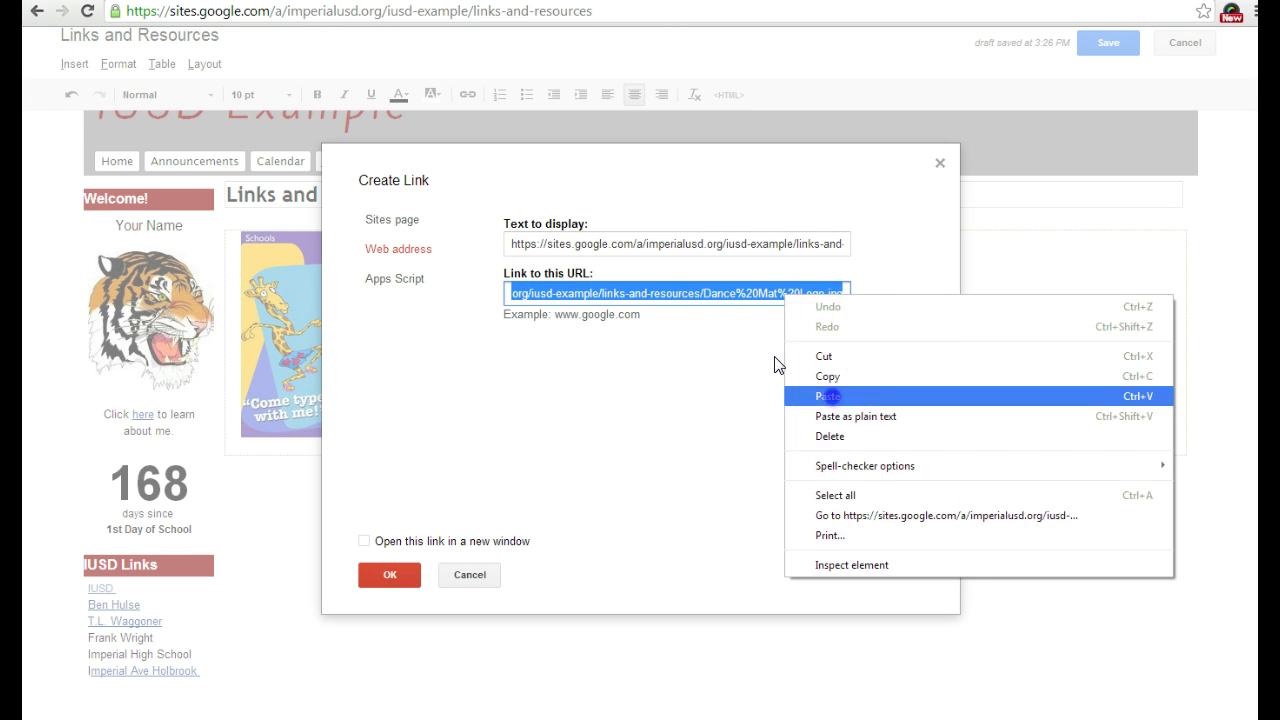
triple_click(514, 243)
key(BackSpace)
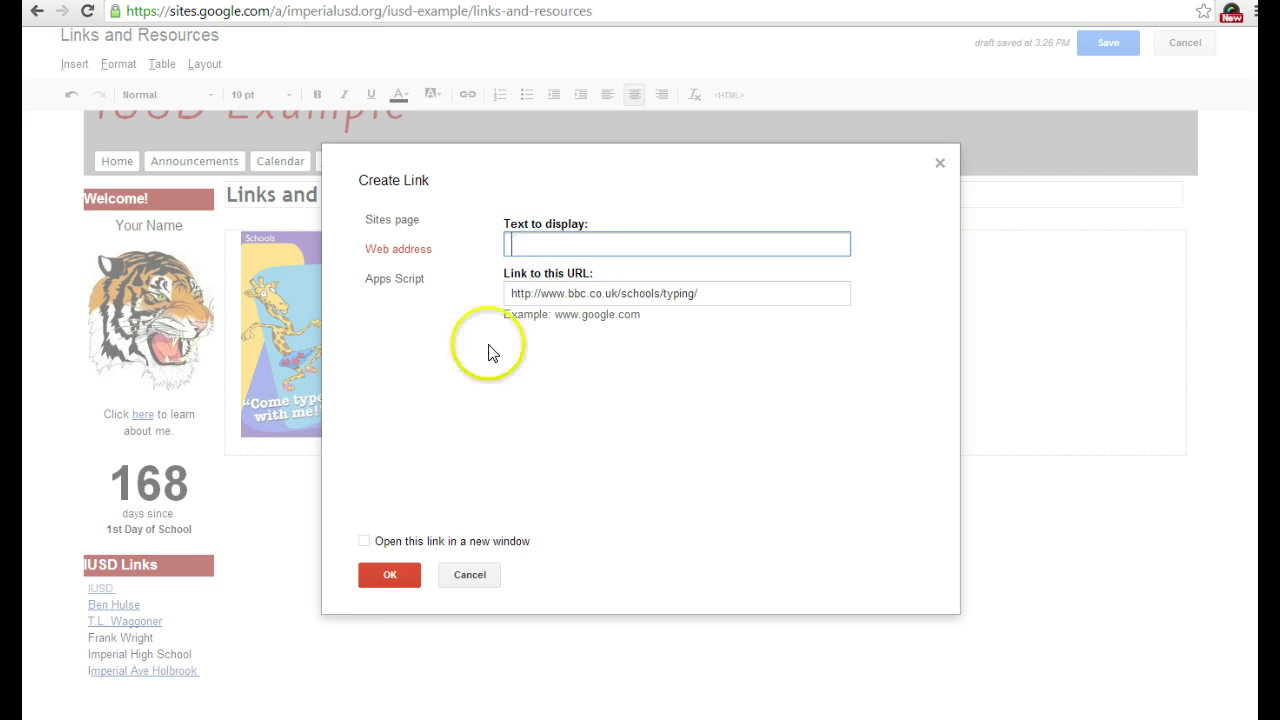
click(388, 576)
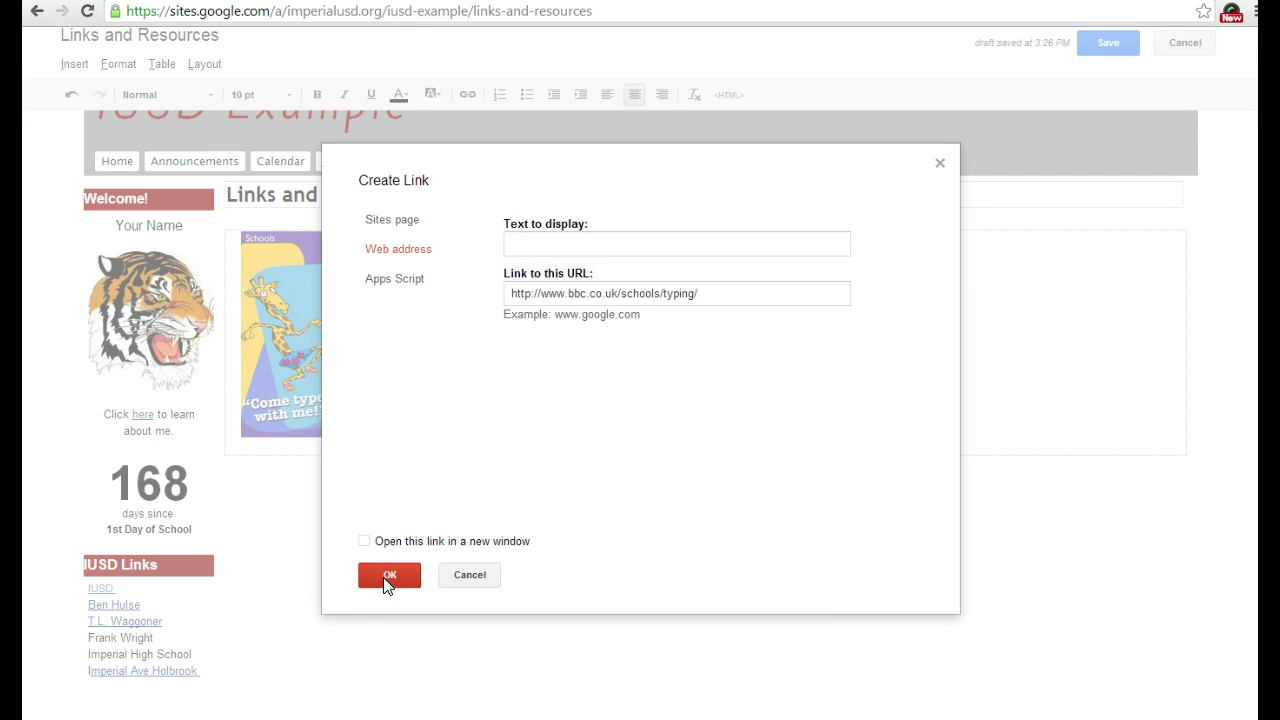
click(390, 578)
- Apply the BBC link, save the Links and Resources page, and test the image link
click(401, 577)
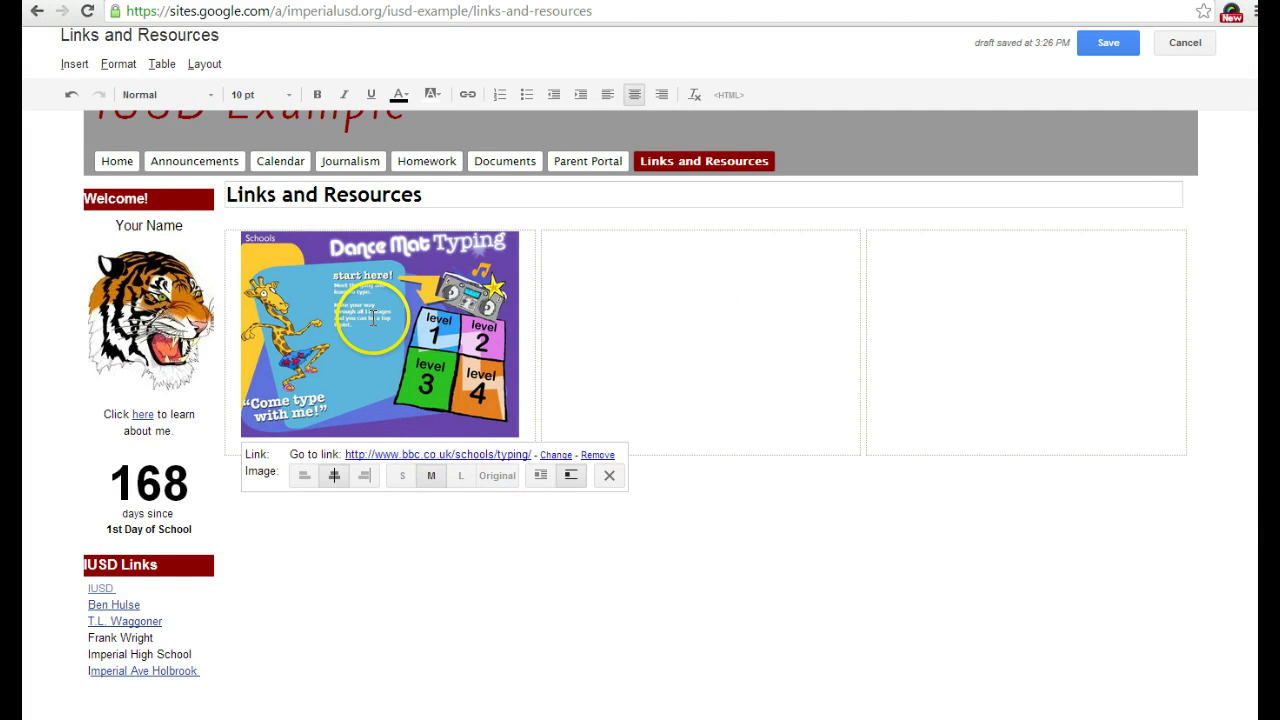
click(407, 604)
click(1115, 46)
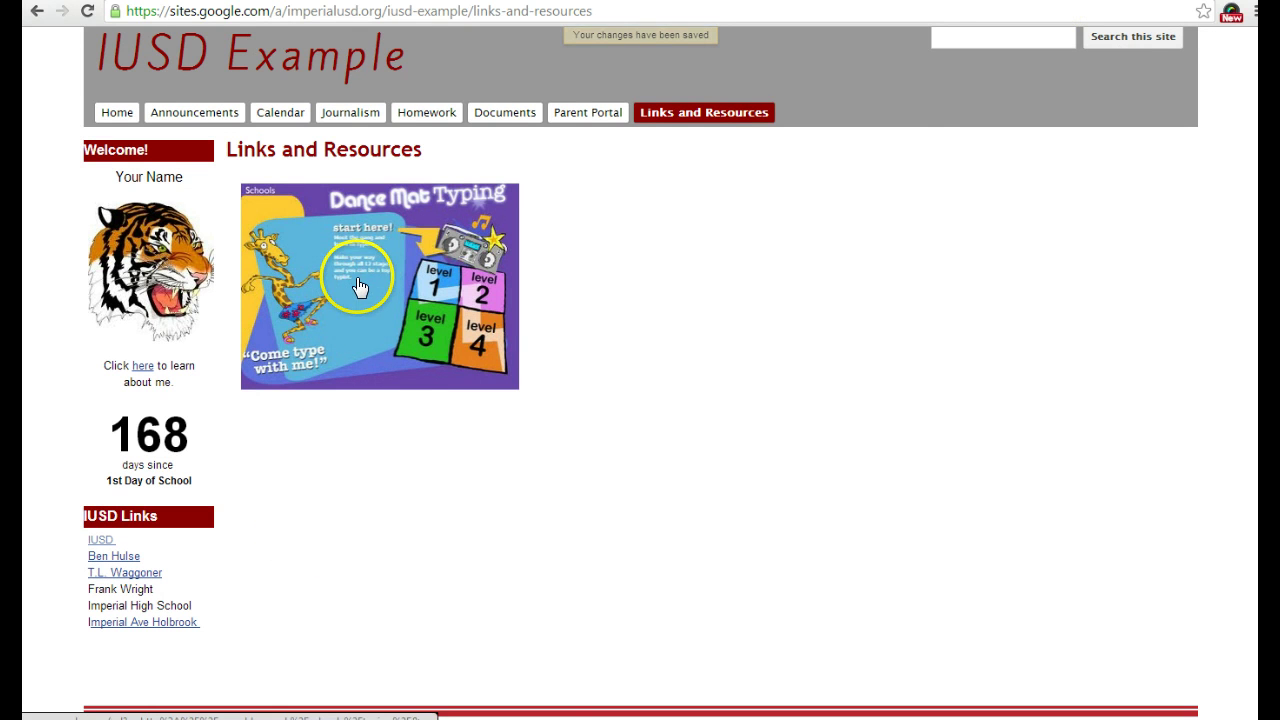
click(355, 287)
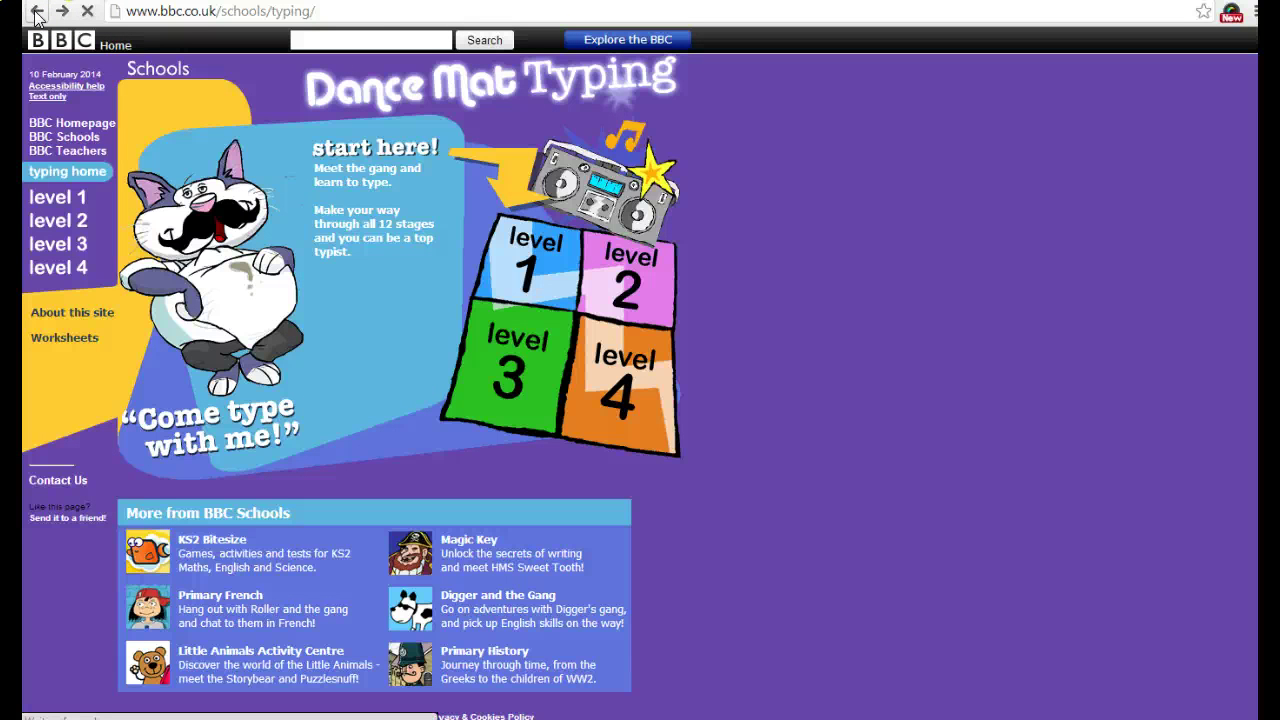
- Go back from the BBC typing site to the Links and Resources page
click(36, 12)
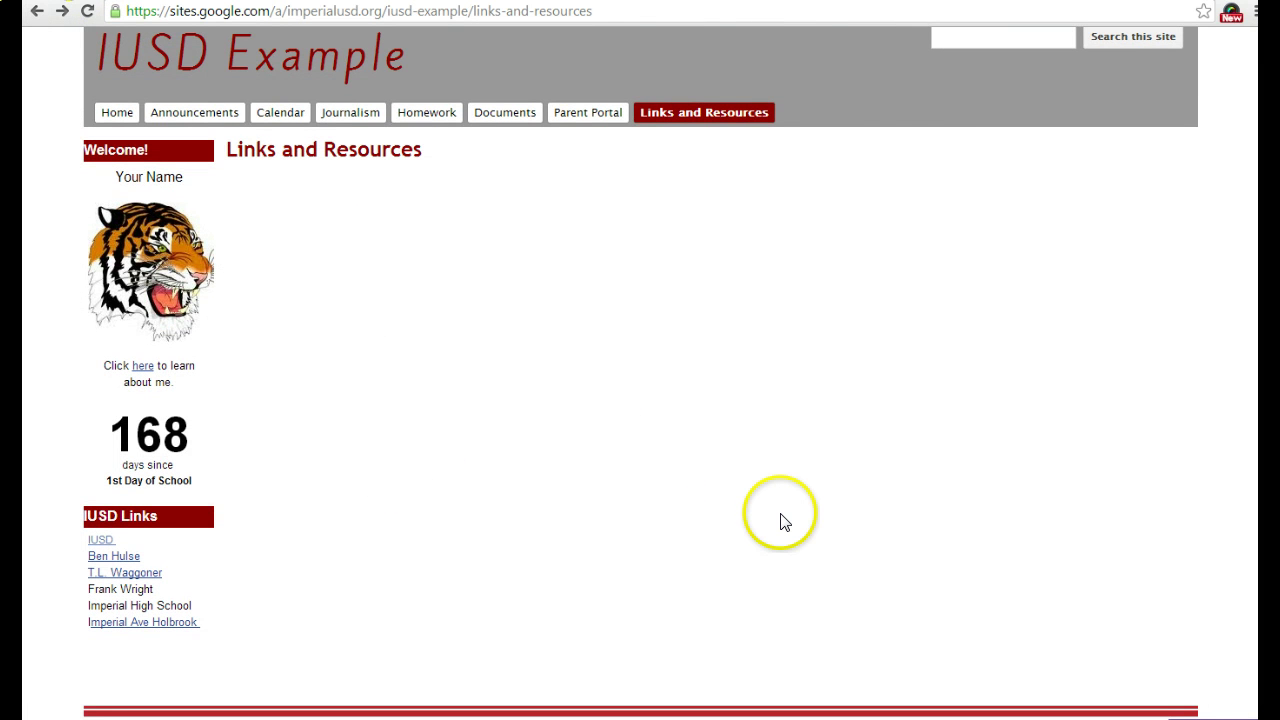
- Reload and edit the page, then enter centred 24 pt 'Typing Web' in the middle column and select it
click(89, 13)
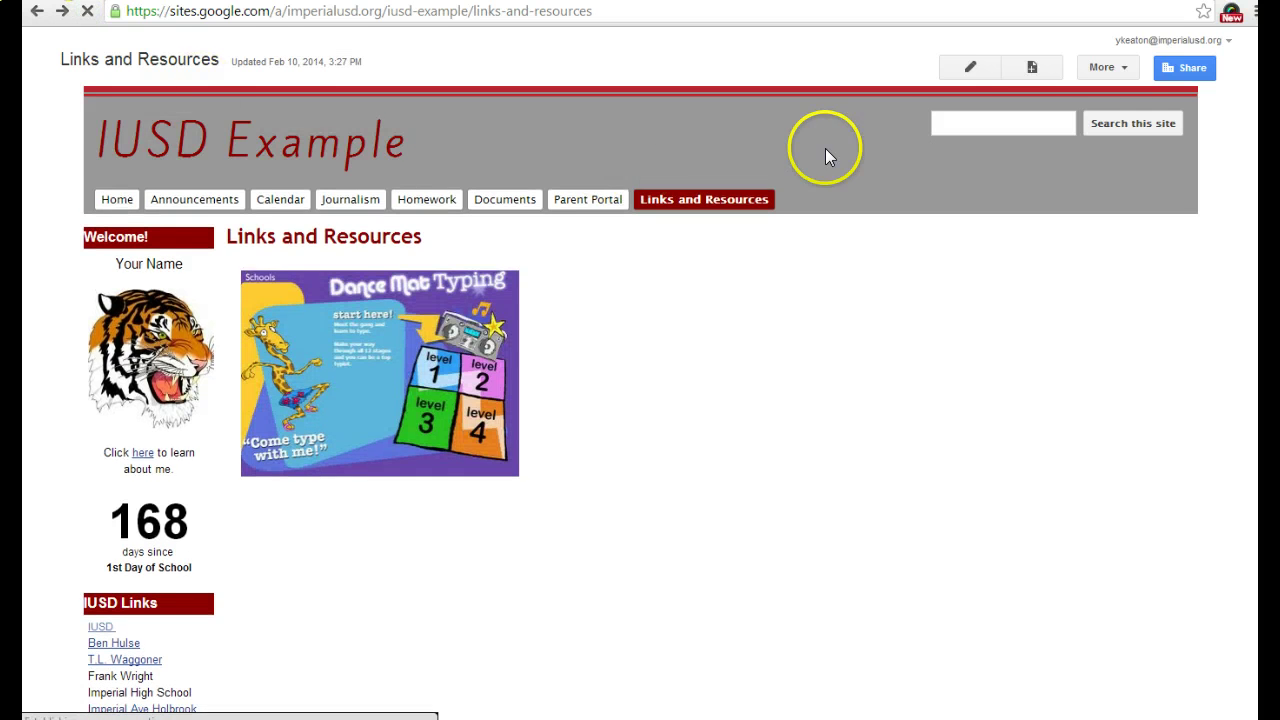
click(957, 71)
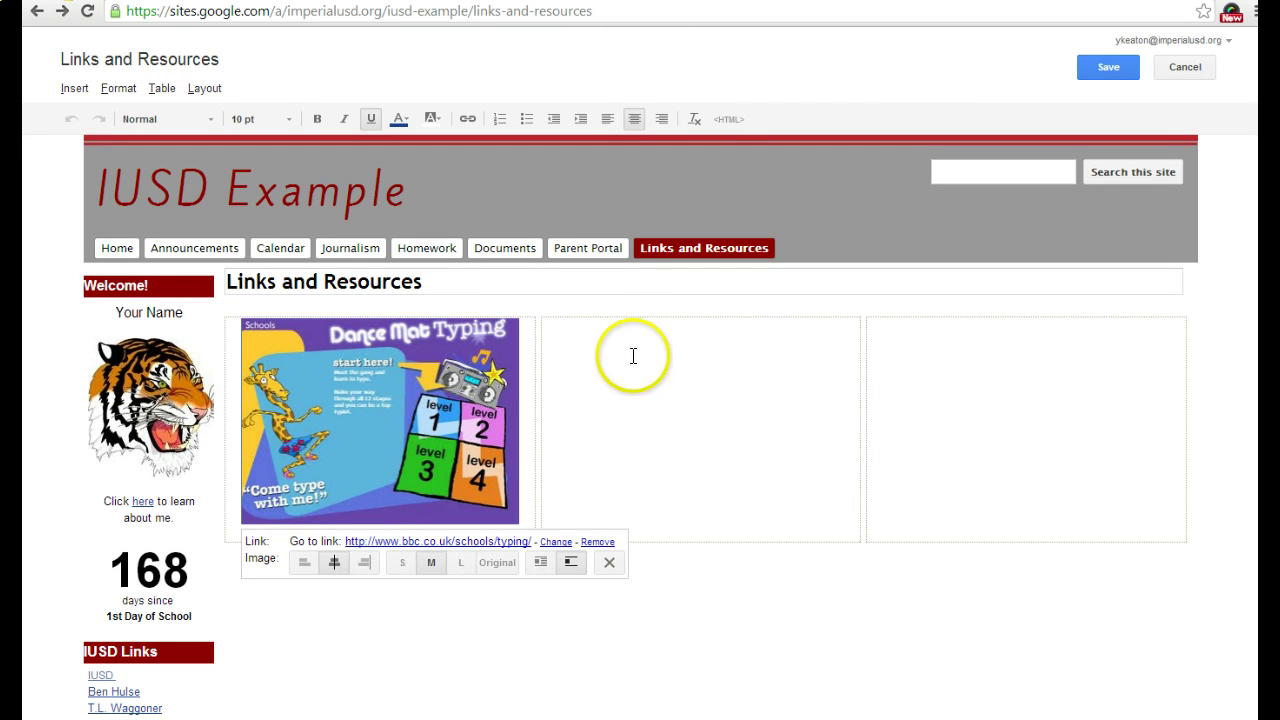
click(649, 344)
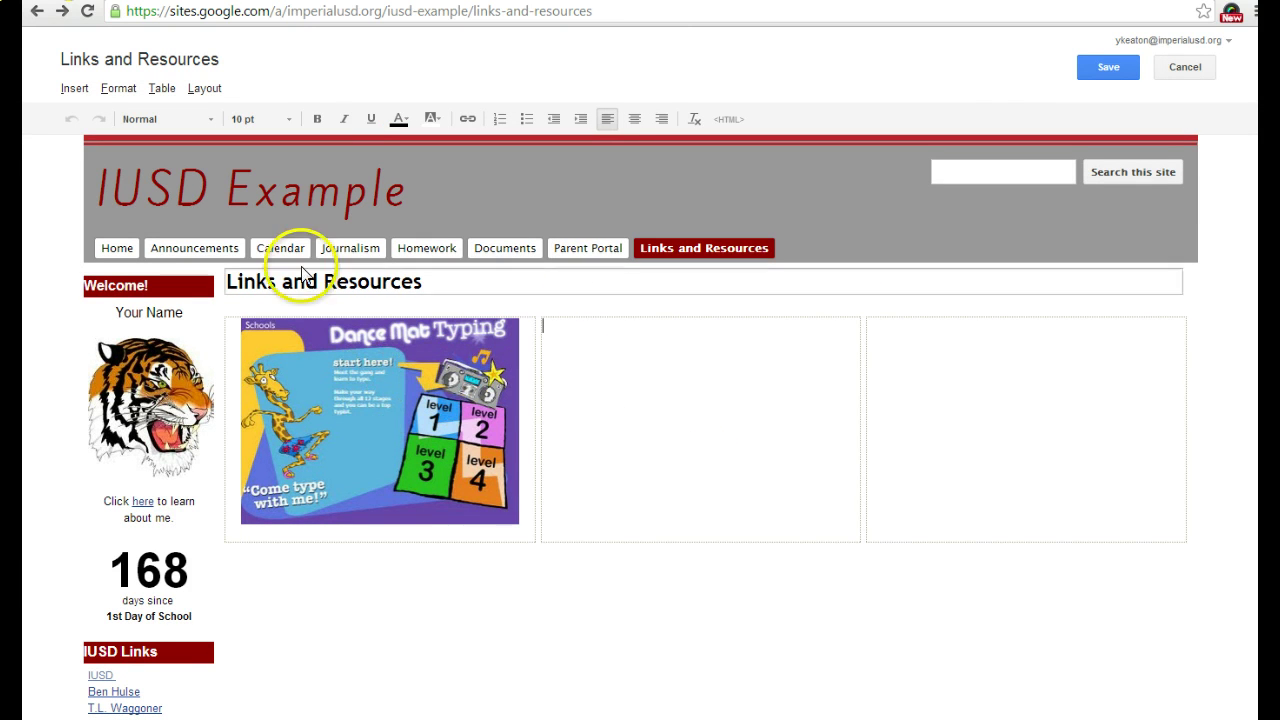
click(633, 119)
click(287, 120)
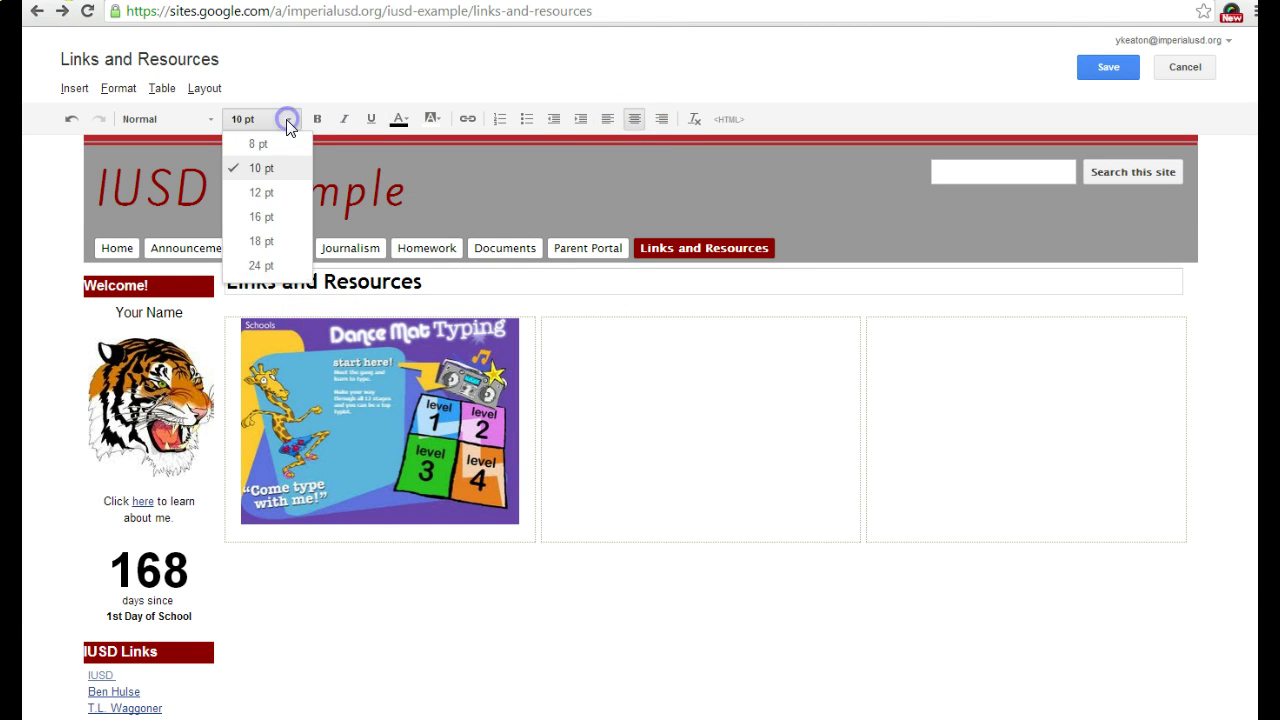
click(261, 265)
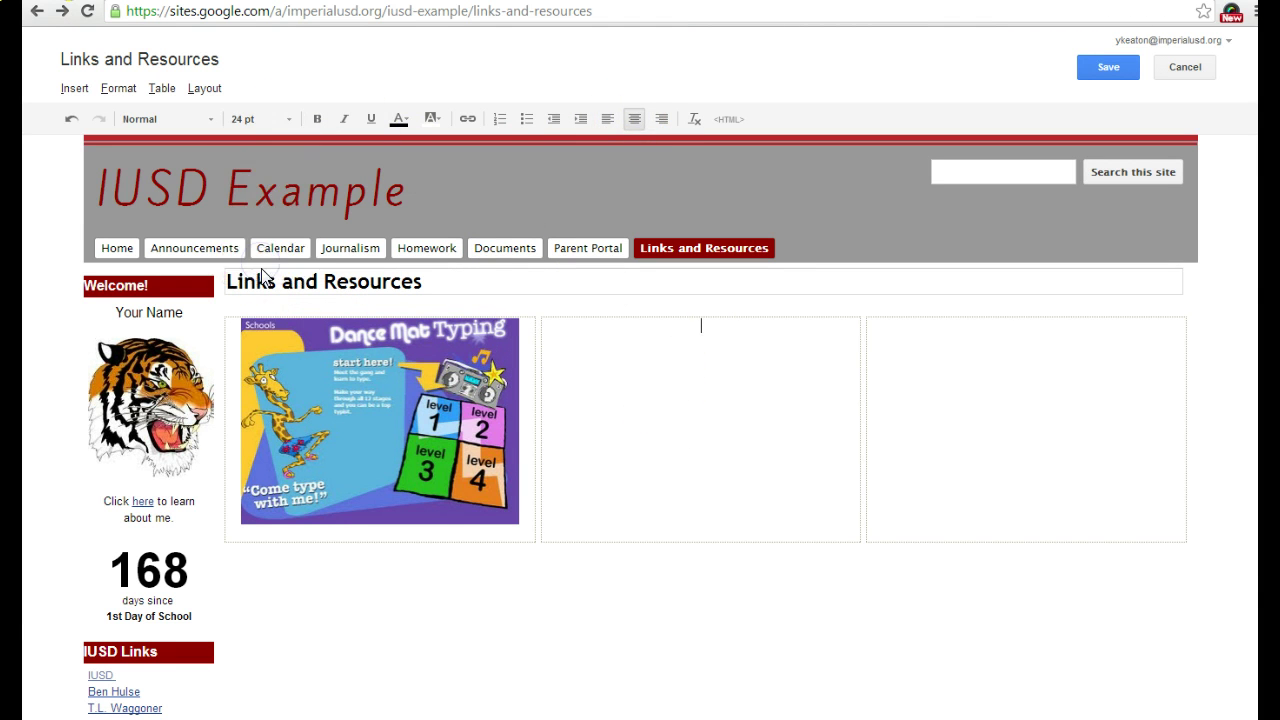
text(Typing Web)
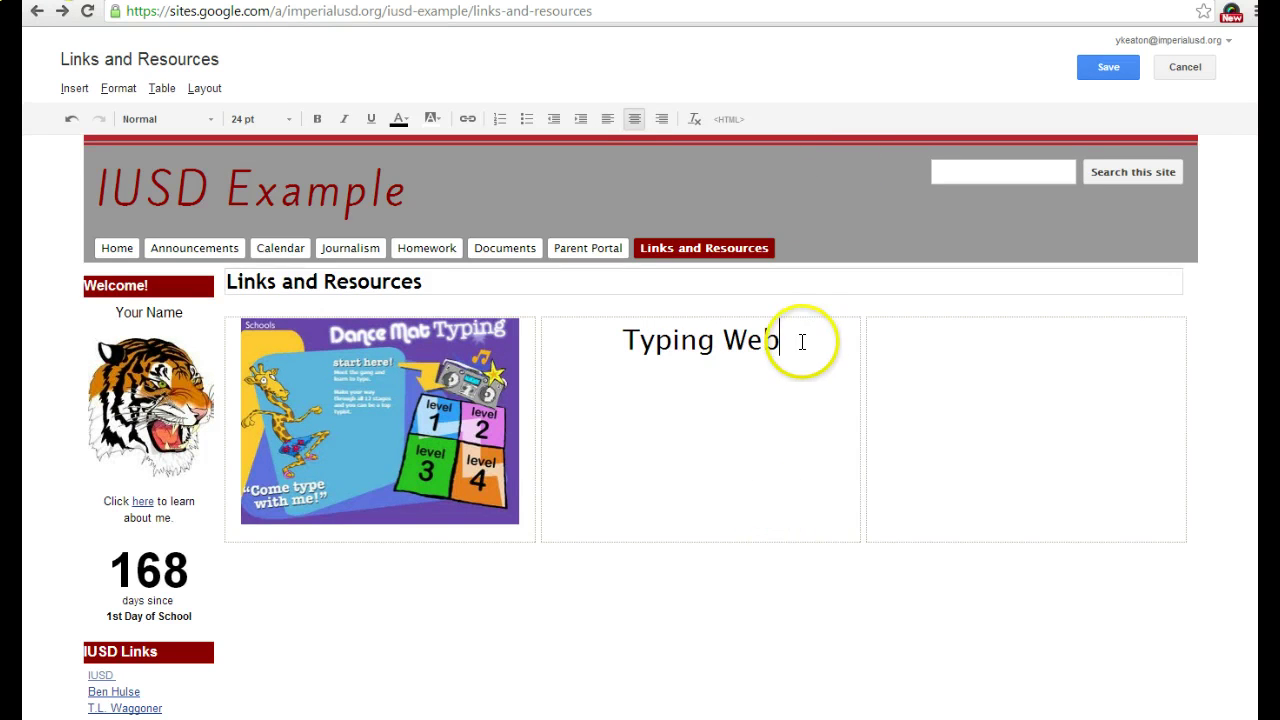
drag(772, 338, 609, 332)
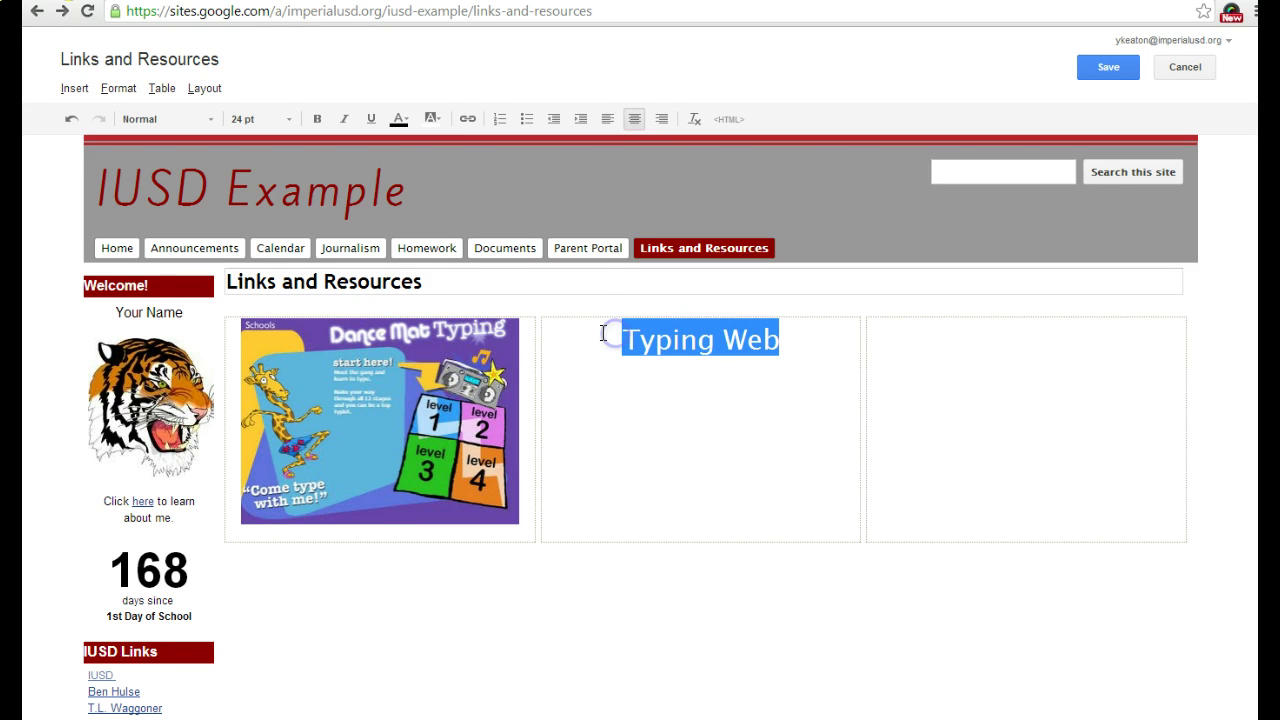
click(468, 119)
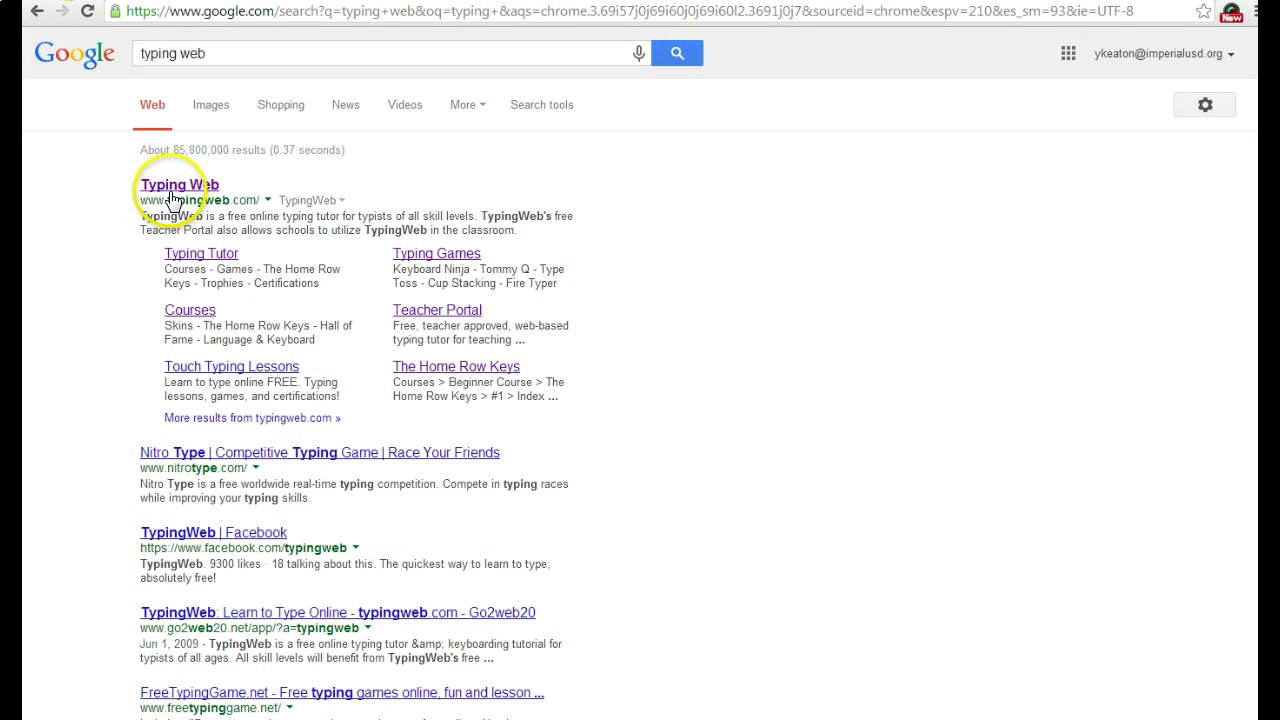
click(172, 190)
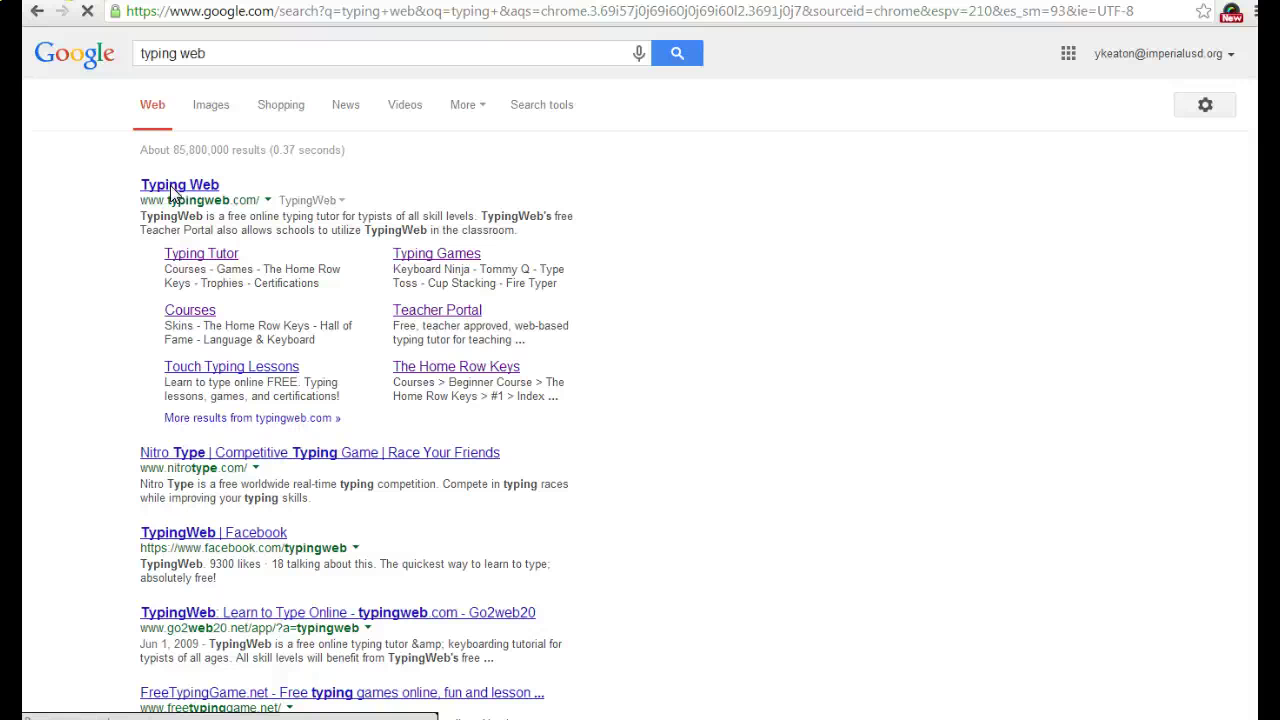
click(172, 11)
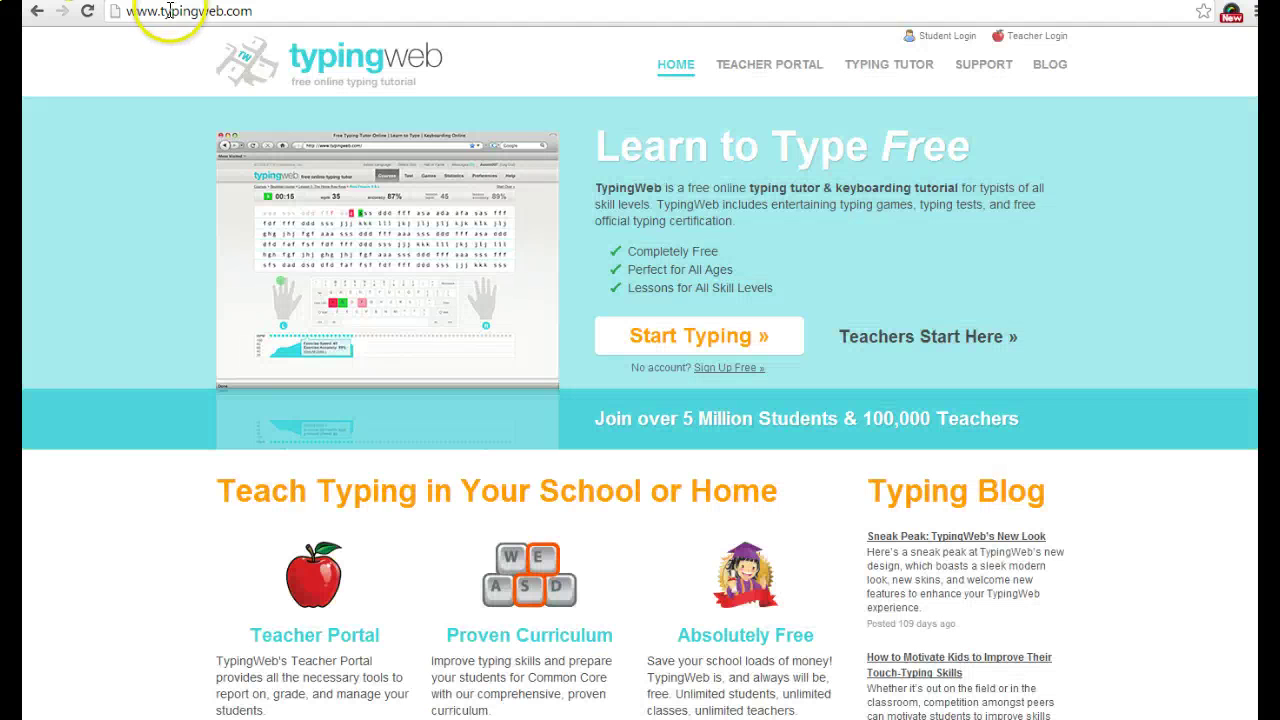
right_click(172, 11)
click(206, 69)
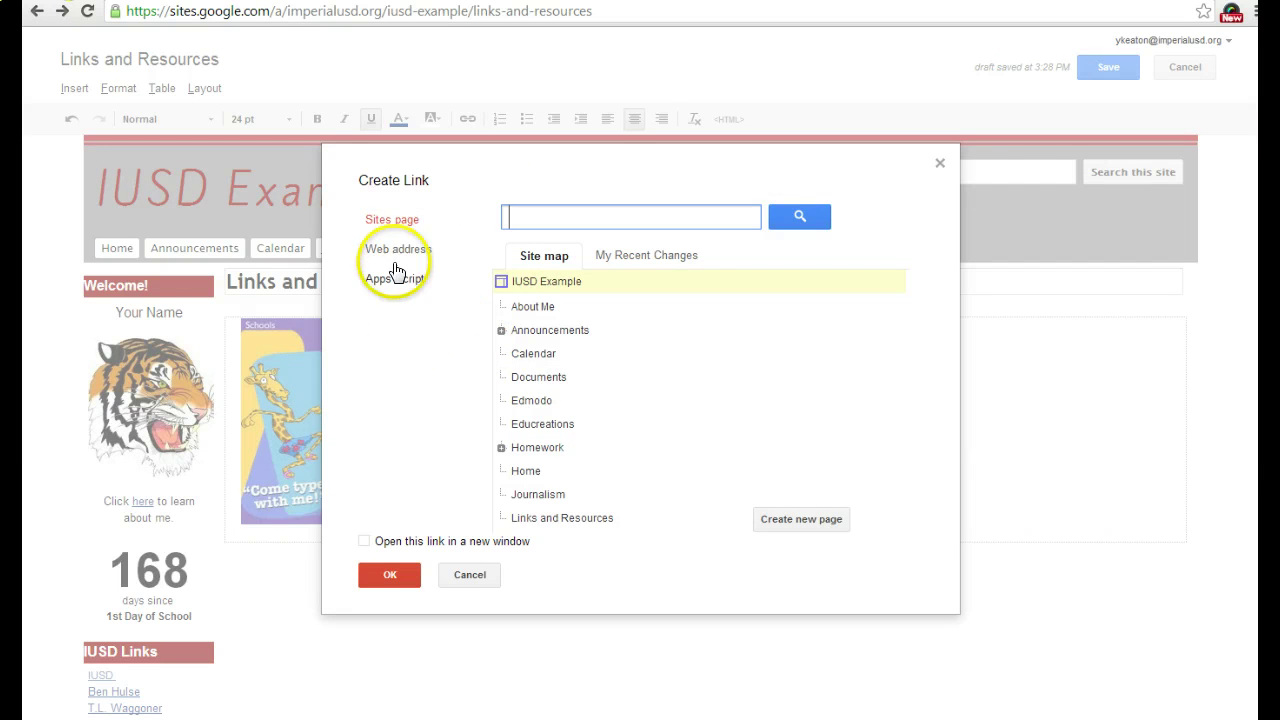
click(398, 254)
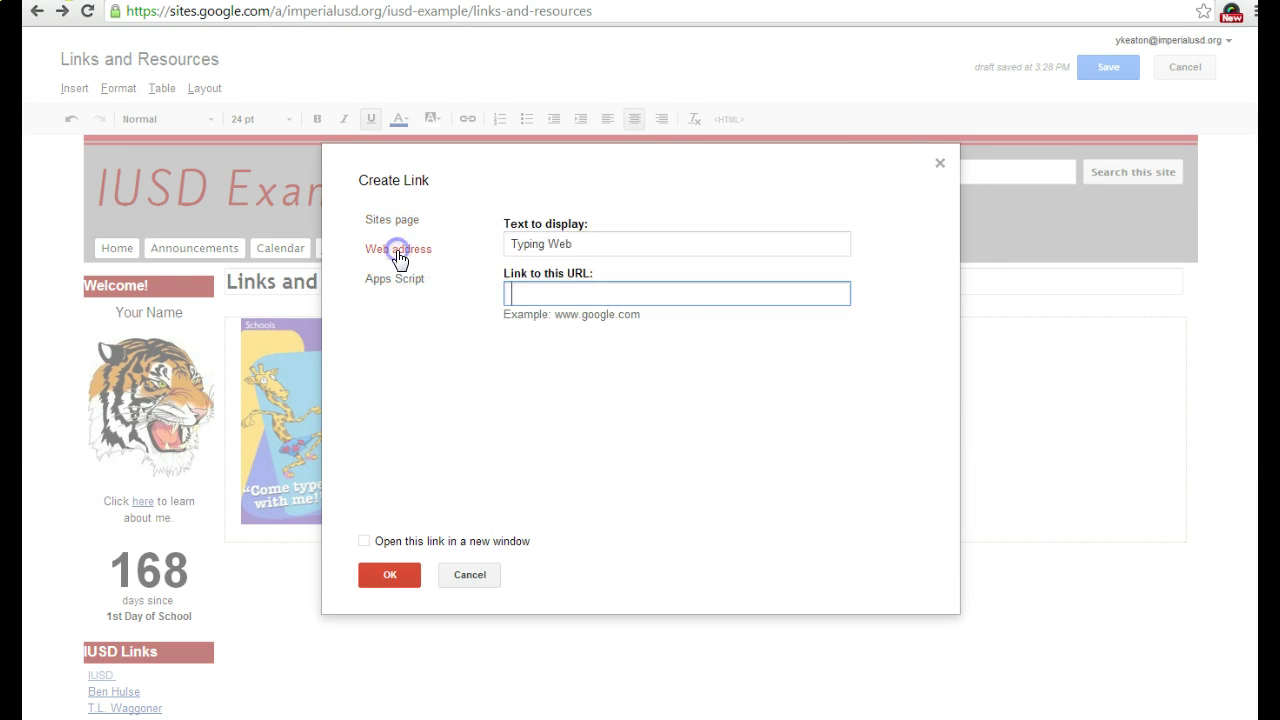
click(520, 291)
right_click(520, 291)
click(585, 409)
click(390, 574)
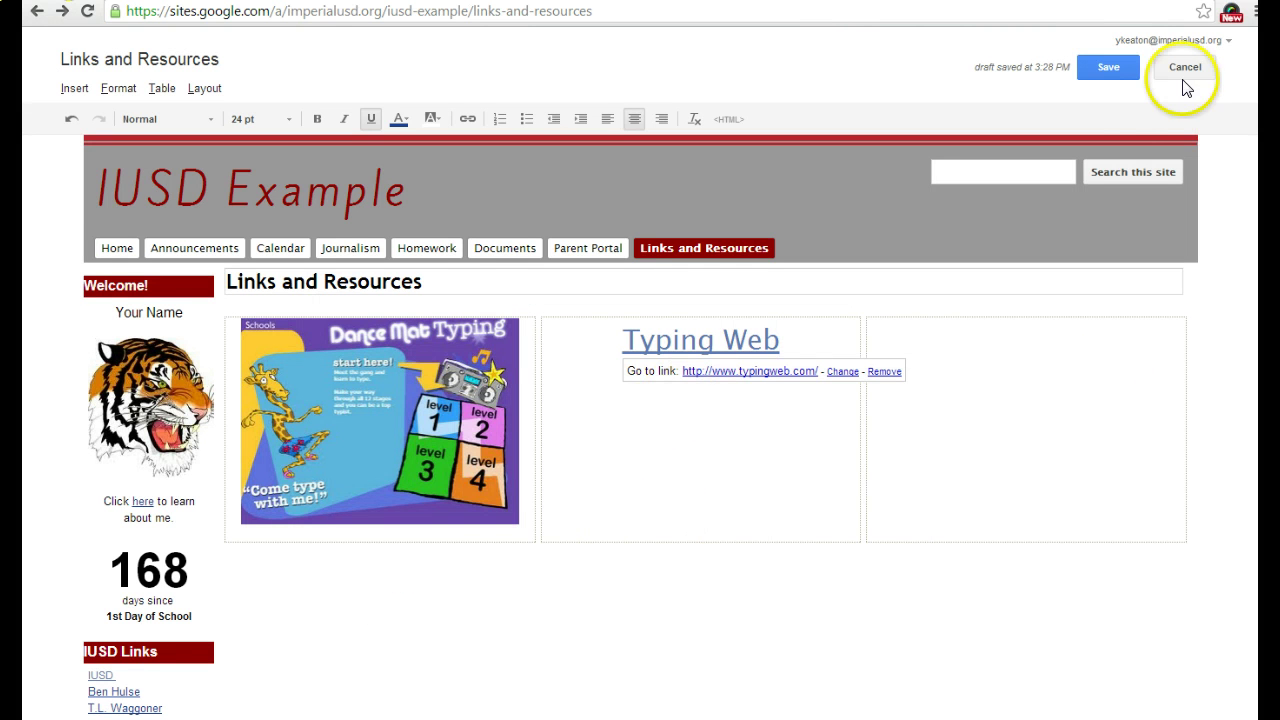
click(1110, 70)
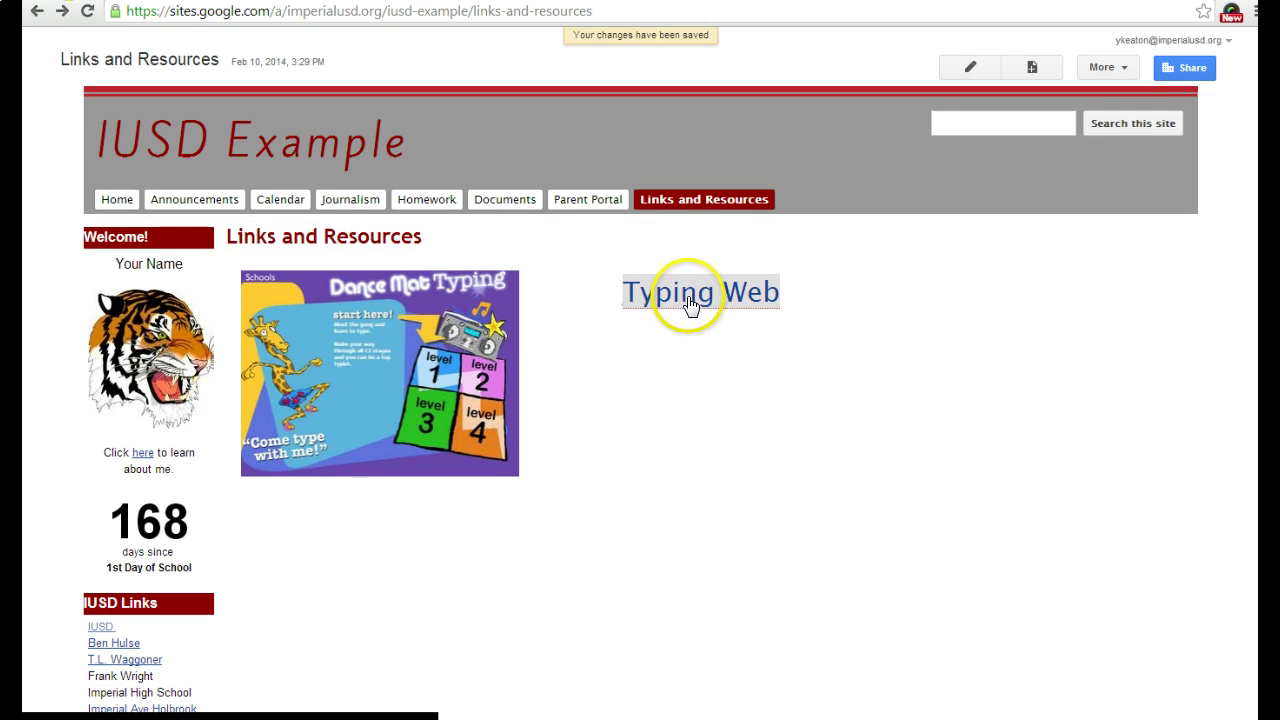
- Test the 'Typing Web' link to confirm it opens typingweb.com
click(690, 303)
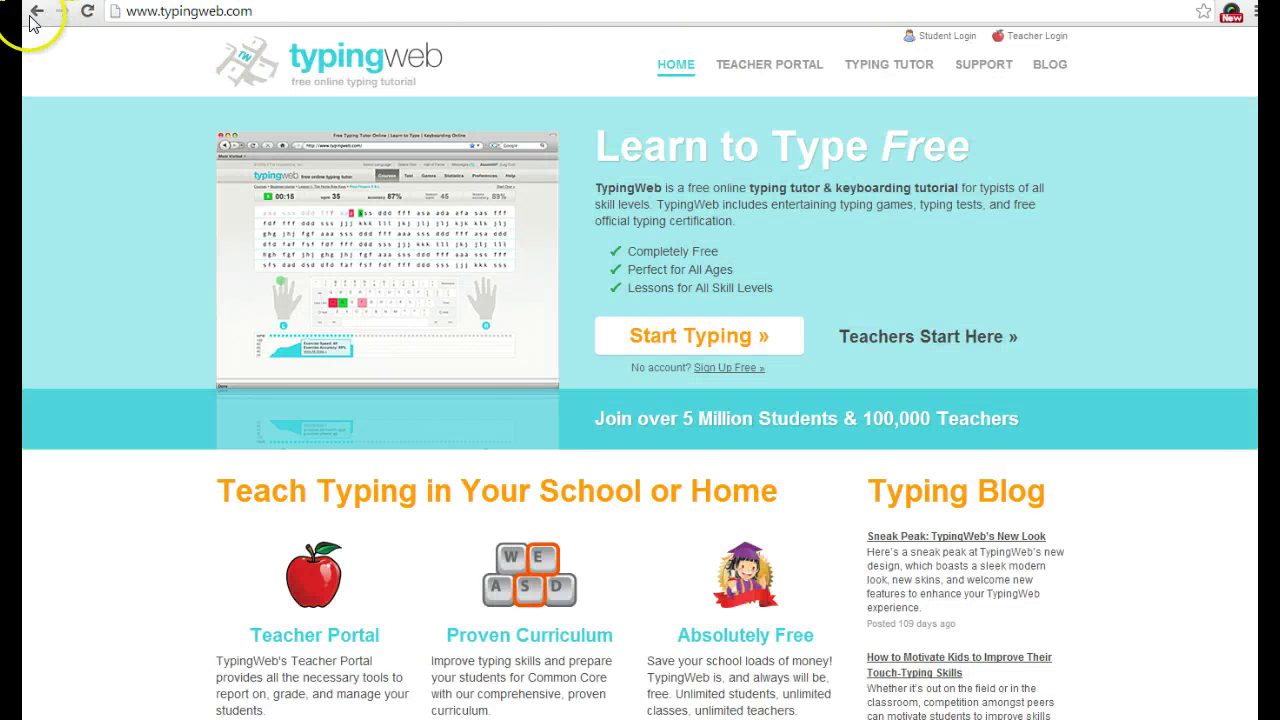